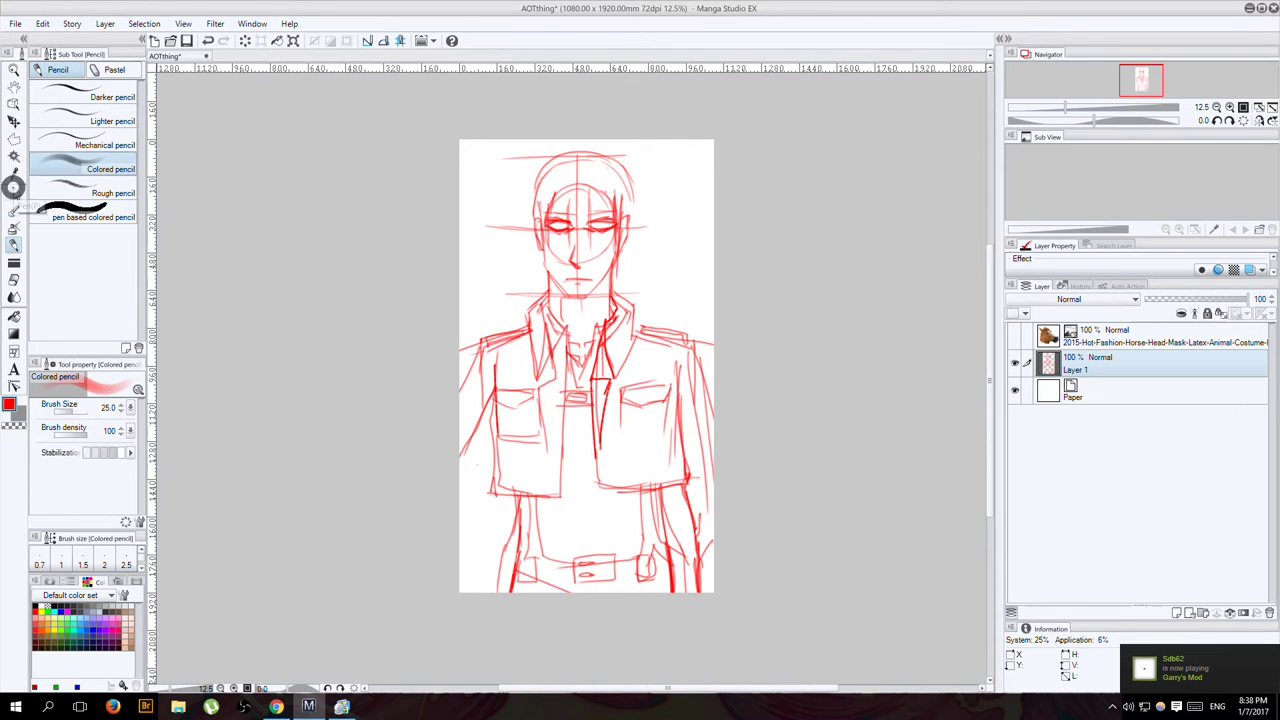
Choose the G-pen, add a new layer above the sketch, and lower Layer 1's opacity to 51%.
{"action": "left_click", "coordinate": [14, 192]}
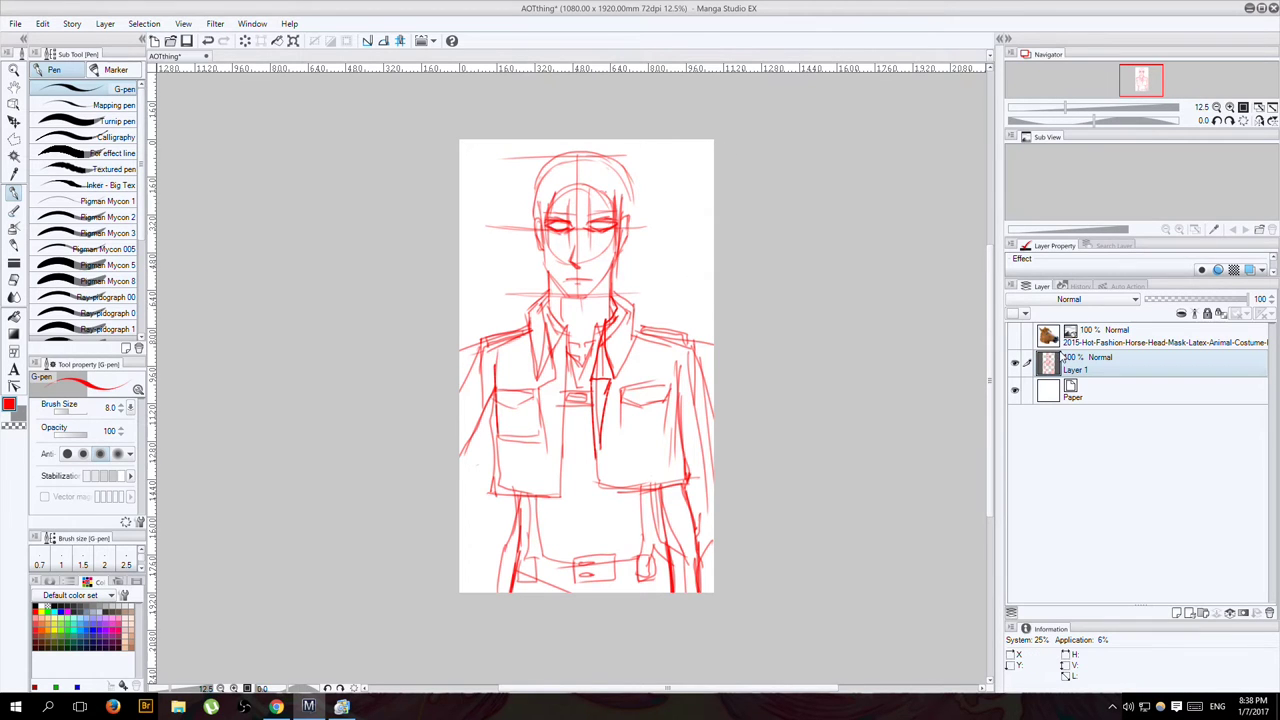
{"action": "left_click", "coordinate": [1177, 613]}
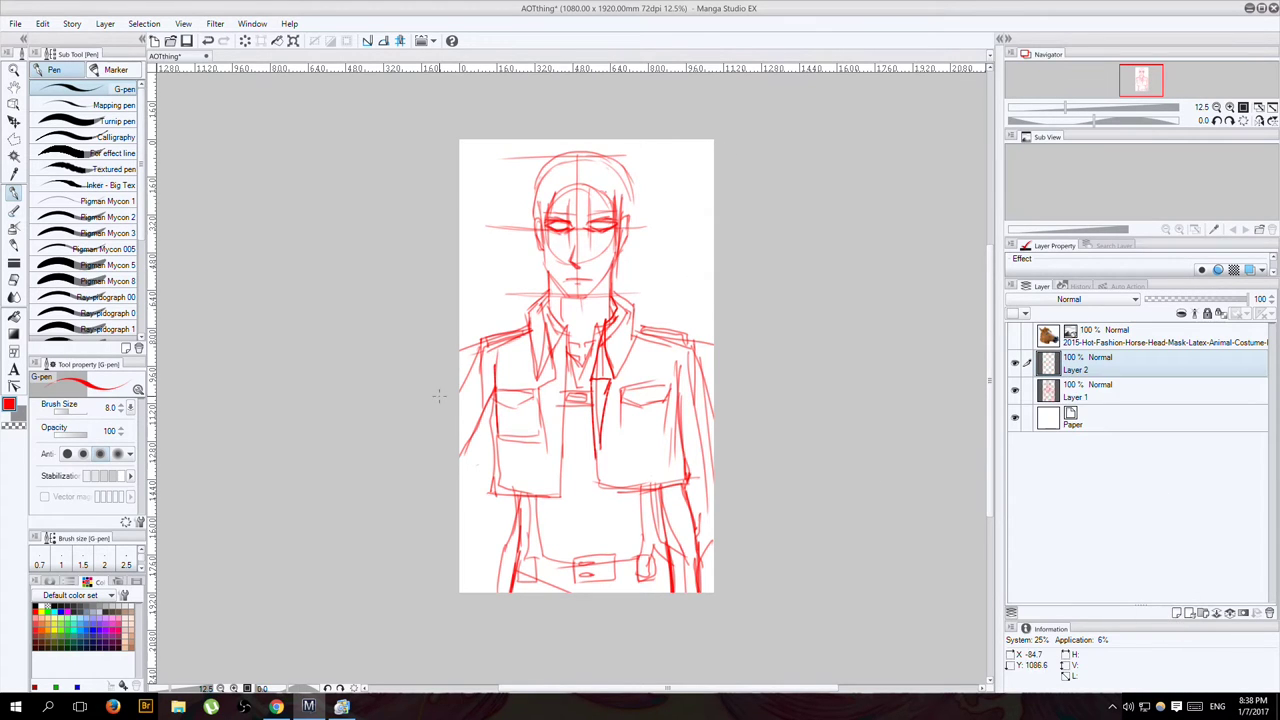
{"action": "left_click", "coordinate": [1094, 390]}
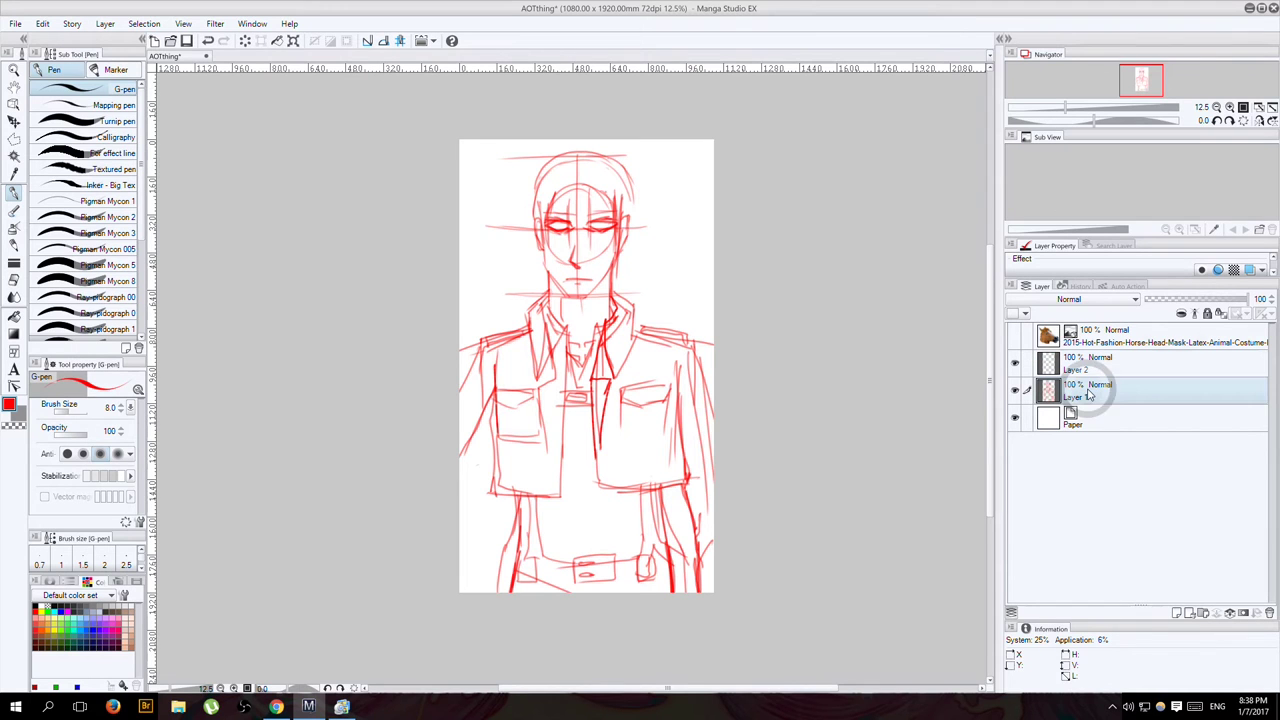
{"action": "left_click_drag", "start_coordinate": [1222, 298], "coordinate": [1200, 300]}
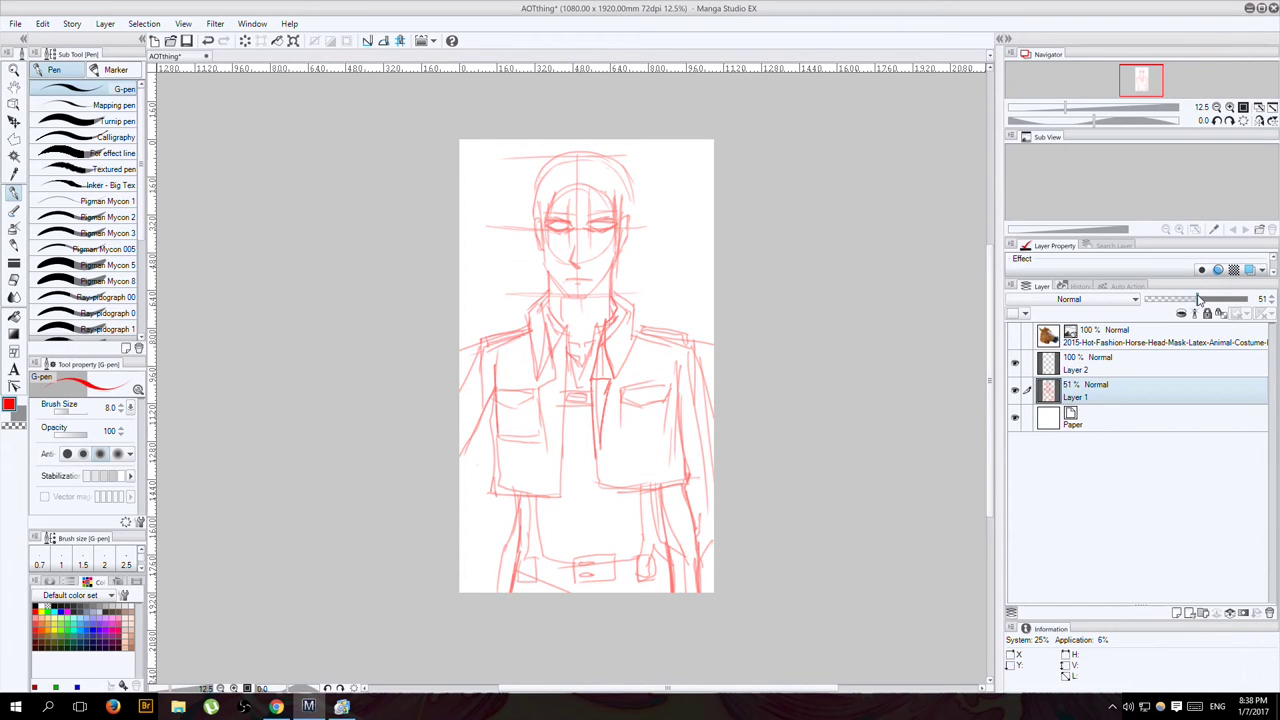
Make Layer 2 active with black as the drawing colour, framing the character's head at 33.3% zoom.
{"action": "left_click", "coordinate": [1100, 366]}
{"action": "left_click", "coordinate": [35, 606]}
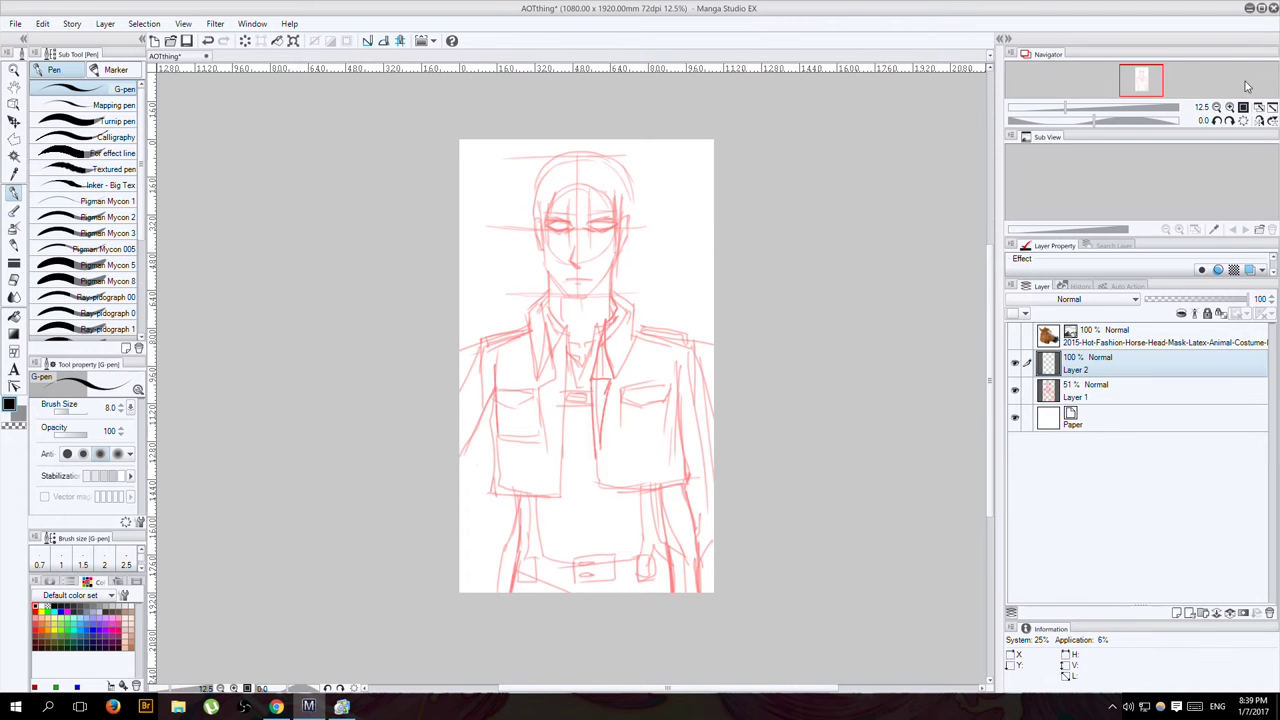
{"action": "left_click", "coordinate": [1229, 107]}
{"action": "left_click_drag", "start_coordinate": [1150, 82], "coordinate": [1141, 74]}
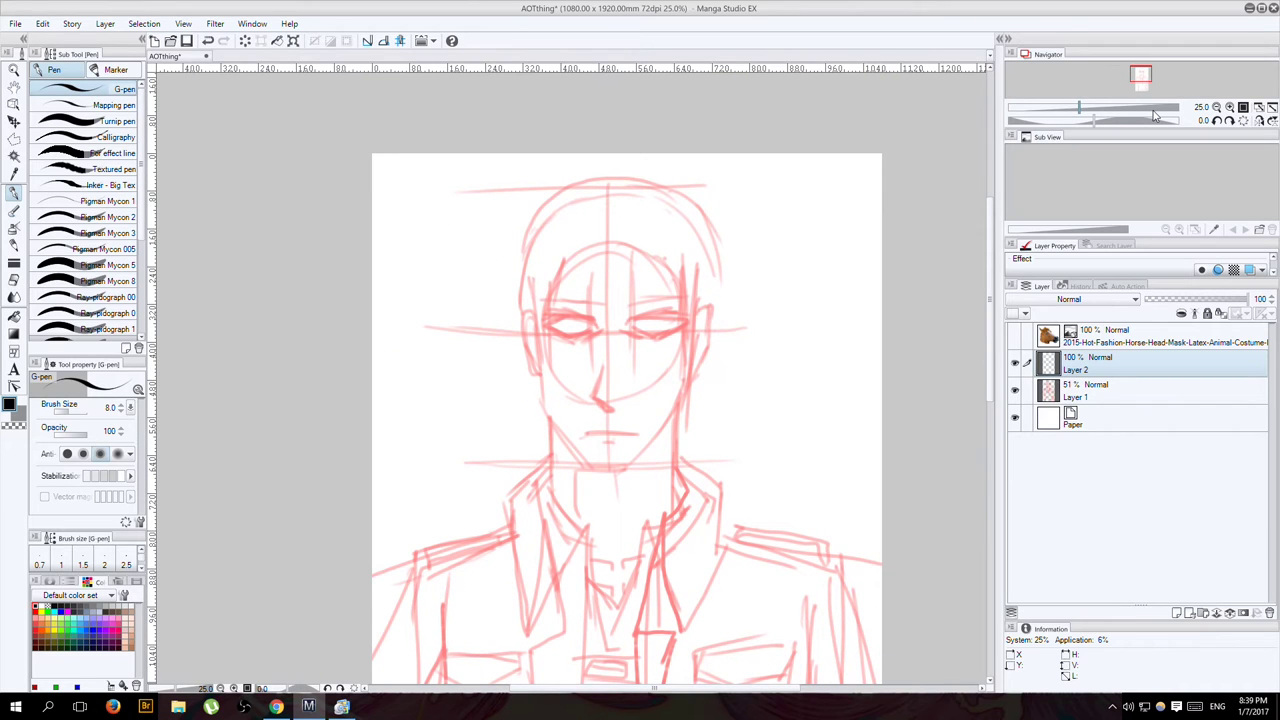
{"action": "left_click", "coordinate": [1229, 107]}
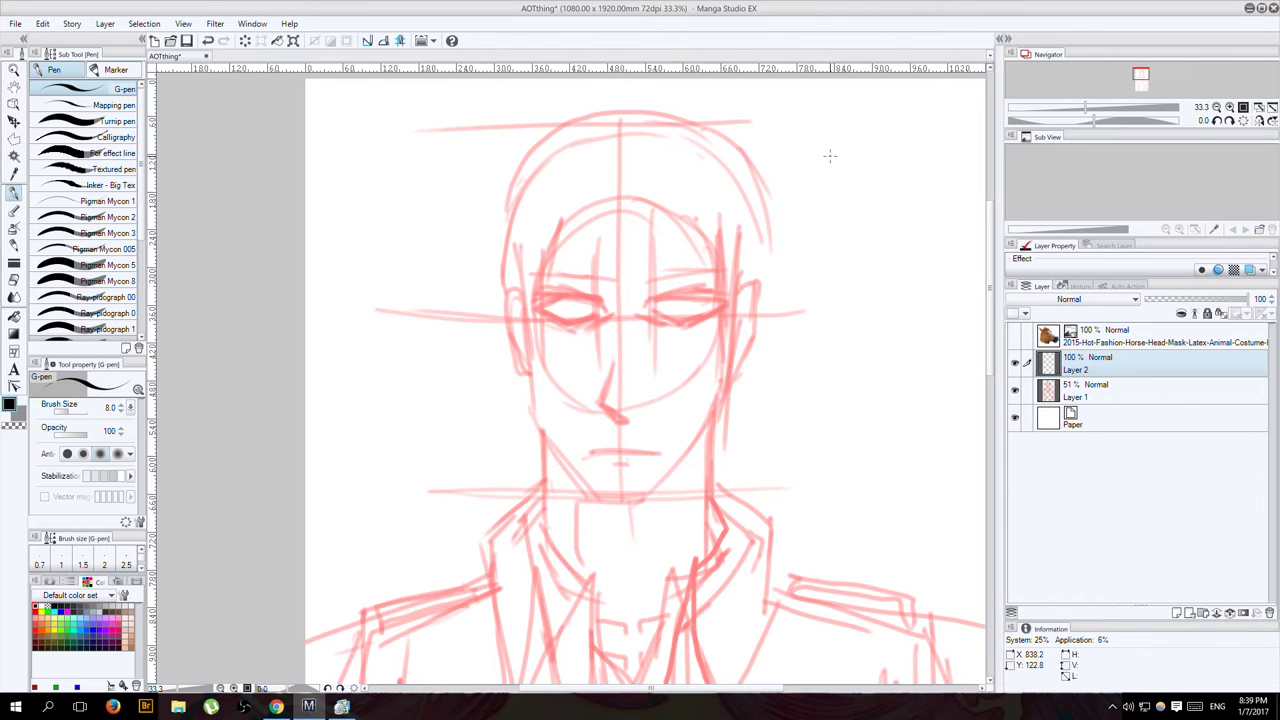
Hook Lazy Nezumi Pro to the drawing window with the "smoothing - subtle" preset and minimize it.
{"action": "left_click", "coordinate": [617, 316]}
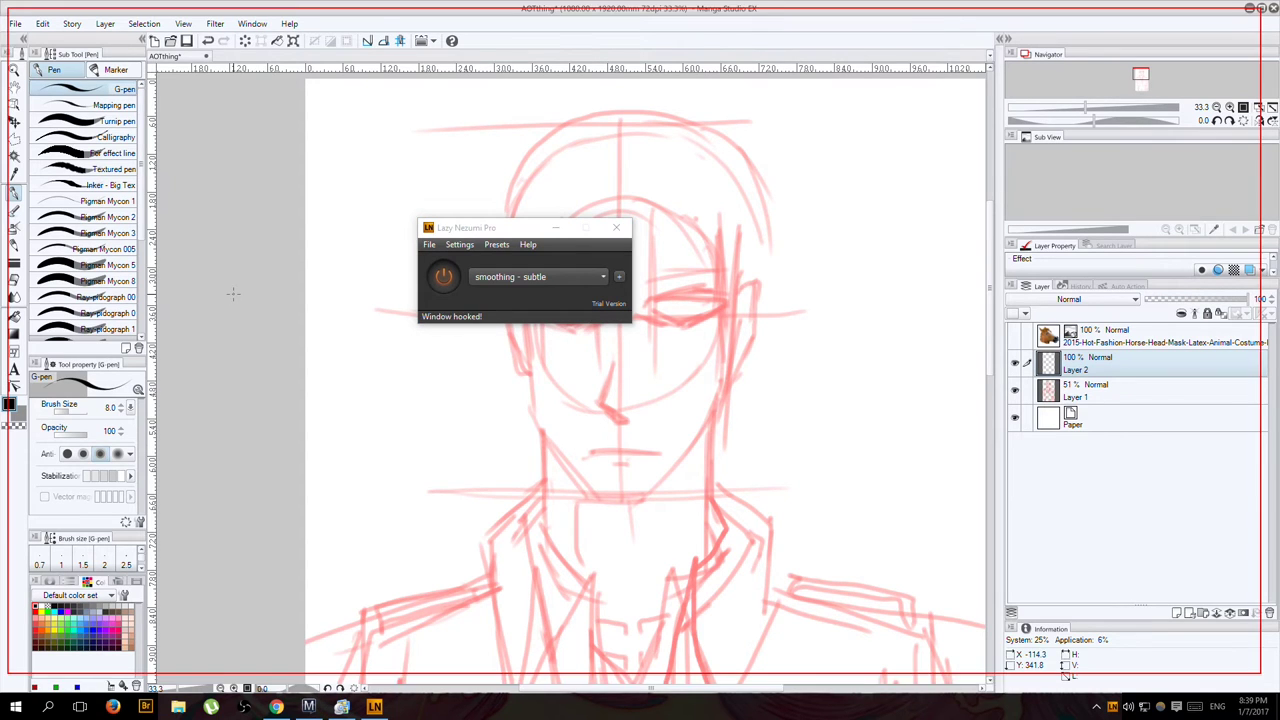
{"action": "left_click", "coordinate": [553, 228]}
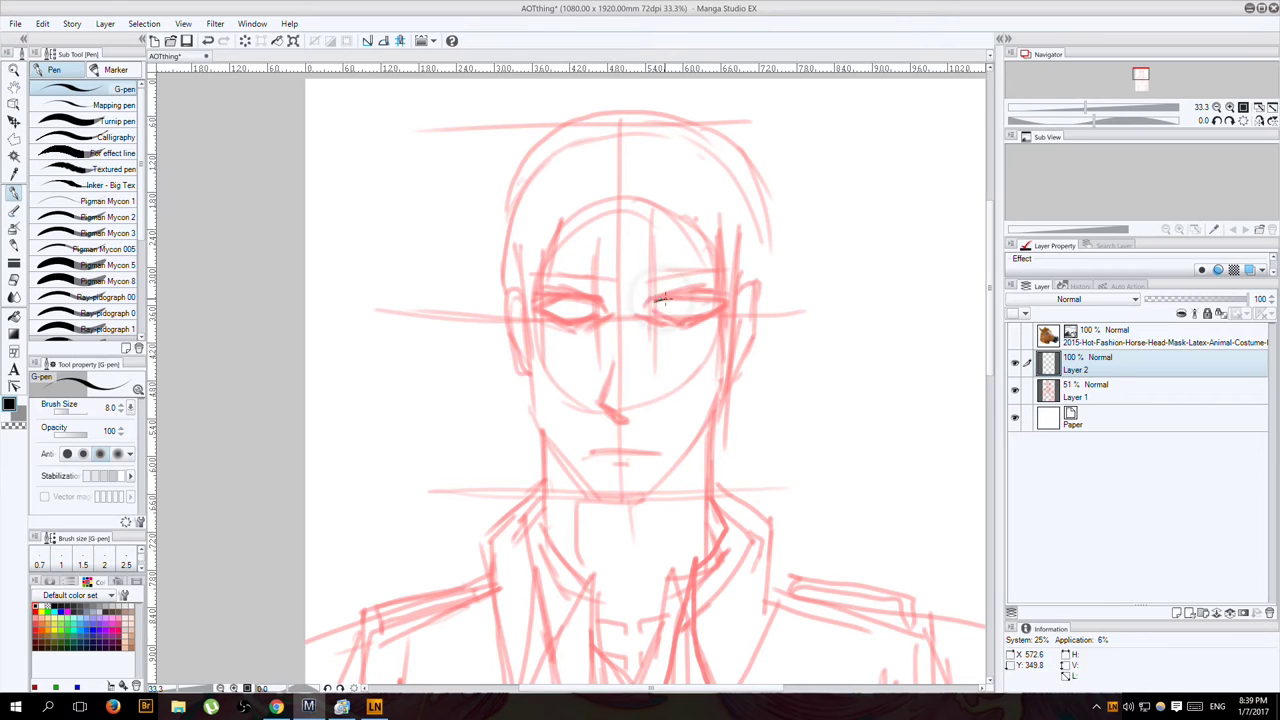
Ink the outlines of both eyes and the two angled eyebrows over the red sketch.
{"action": "mouse_move", "coordinate": [655, 301]}
{"action": "left_mouse_down"}
{"action": "mouse_move", "coordinate": [724, 302]}
{"action": "mouse_move", "coordinate": [697, 318]}
{"action": "mouse_move", "coordinate": [719, 310]}
{"action": "mouse_move", "coordinate": [653, 311]}
{"action": "mouse_move", "coordinate": [688, 322]}
{"action": "left_mouse_up"}
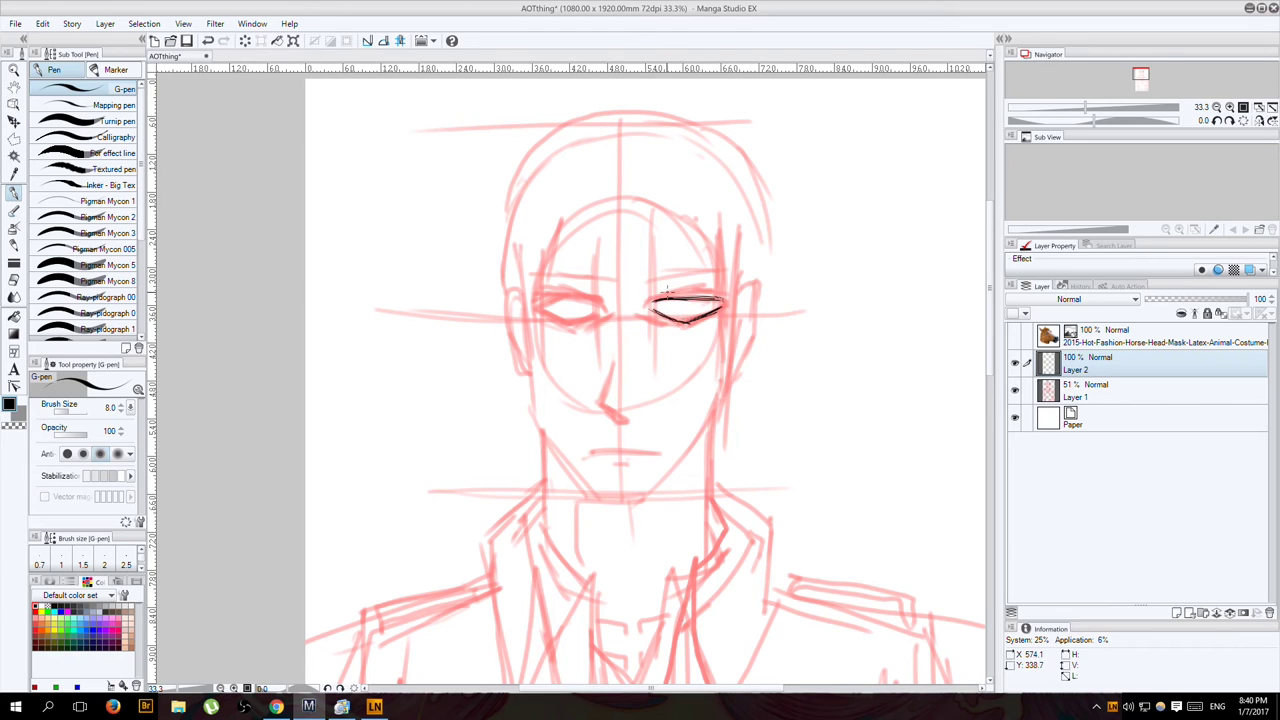
{"action": "mouse_move", "coordinate": [720, 303]}
{"action": "left_mouse_down"}
{"action": "mouse_move", "coordinate": [699, 312]}
{"action": "mouse_move", "coordinate": [705, 296]}
{"action": "left_mouse_up"}
{"action": "left_click", "coordinate": [713, 273]}
{"action": "mouse_move", "coordinate": [684, 278]}
{"action": "left_mouse_down"}
{"action": "mouse_move", "coordinate": [704, 276]}
{"action": "mouse_move", "coordinate": [655, 285]}
{"action": "mouse_move", "coordinate": [727, 271]}
{"action": "left_mouse_up"}
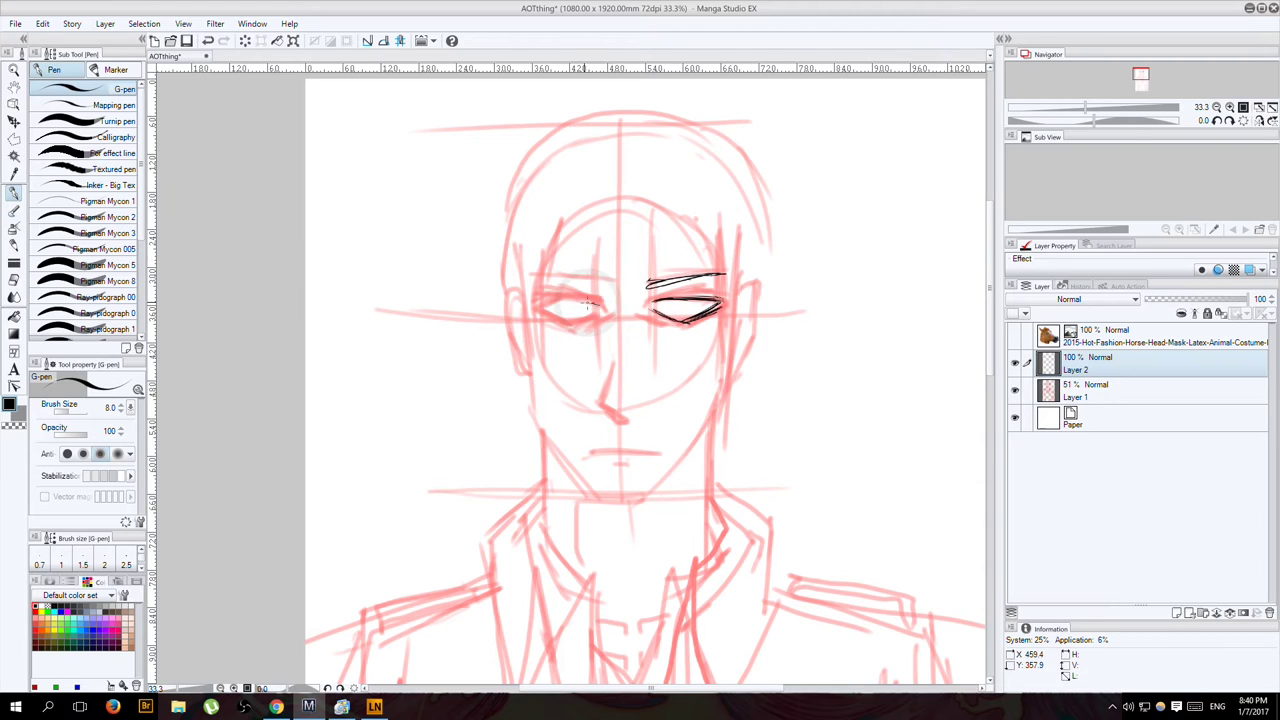
{"action": "mouse_move", "coordinate": [600, 298]}
{"action": "left_mouse_down"}
{"action": "mouse_move", "coordinate": [563, 299]}
{"action": "mouse_move", "coordinate": [575, 322]}
{"action": "mouse_move", "coordinate": [560, 319]}
{"action": "mouse_move", "coordinate": [598, 309]}
{"action": "left_mouse_up"}
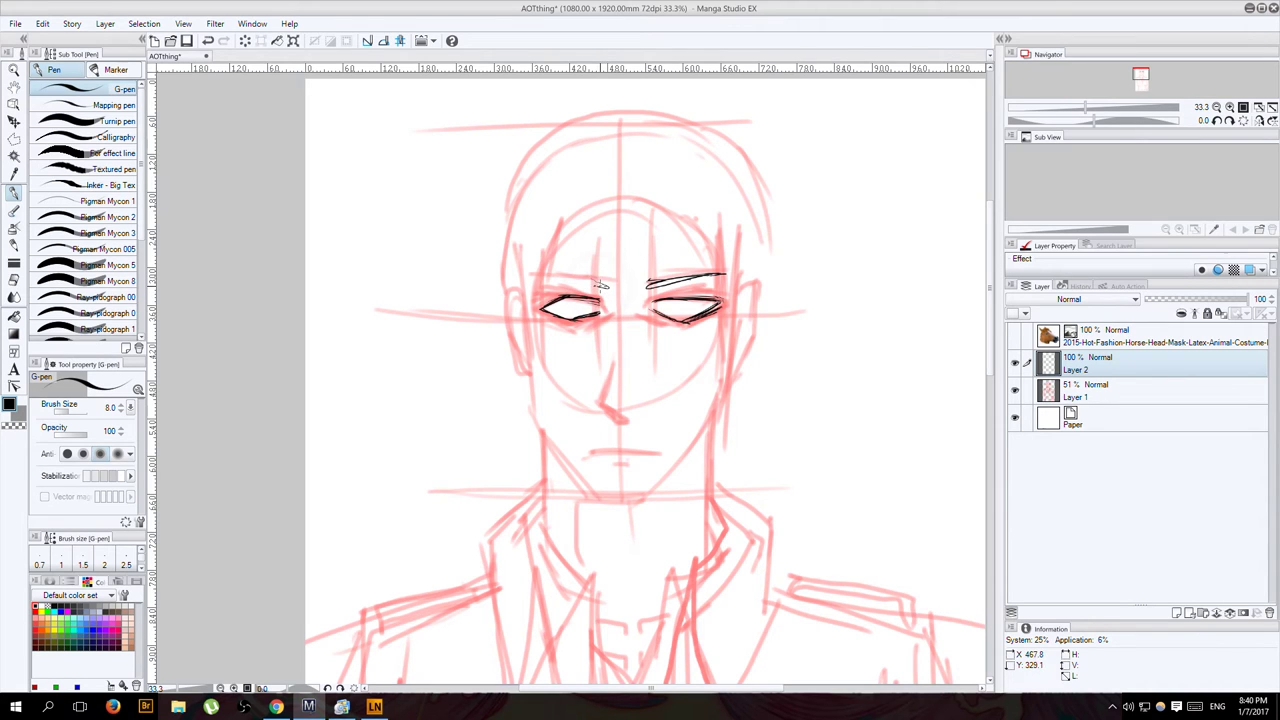
{"action": "left_click_drag", "start_coordinate": [600, 285], "coordinate": [536, 274]}
Ink the nose and the closed mouth over the sketch, and dot a small pupil in each eye.
{"action": "left_click_drag", "start_coordinate": [607, 300], "coordinate": [607, 353]}
{"action": "left_click_drag", "start_coordinate": [598, 405], "coordinate": [638, 416]}
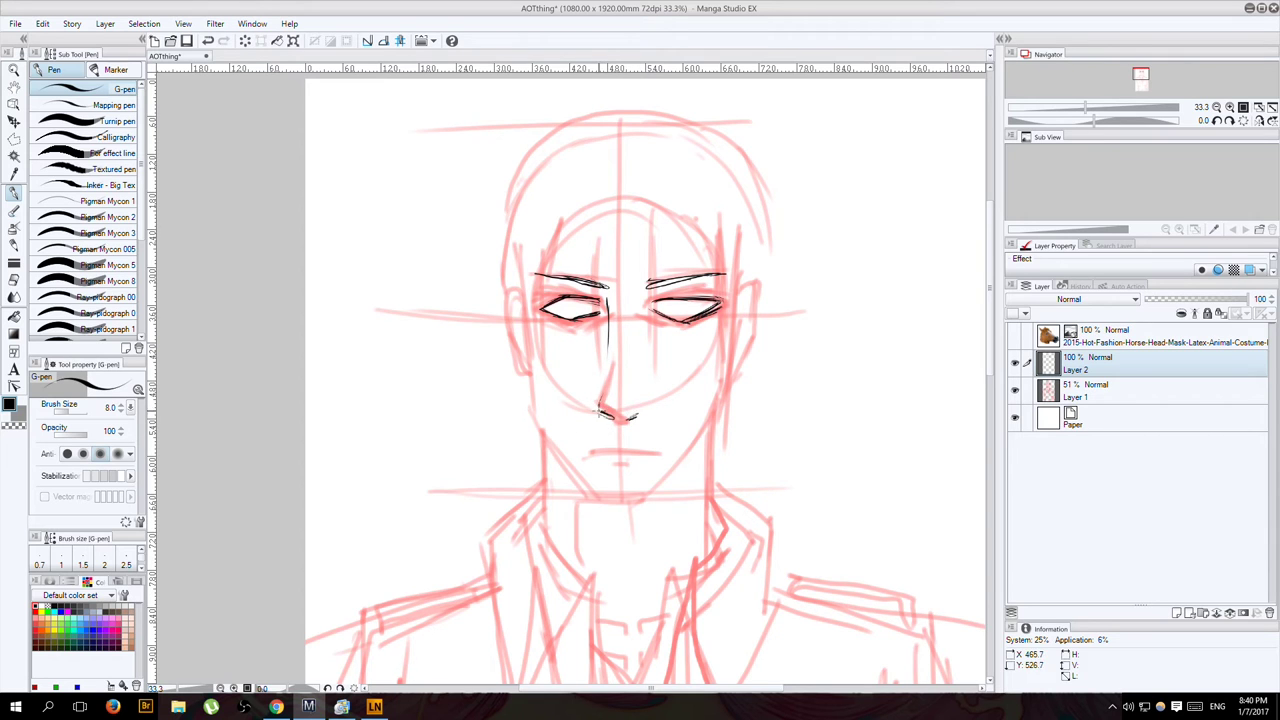
{"action": "mouse_move", "coordinate": [606, 361]}
{"action": "left_mouse_down"}
{"action": "mouse_move", "coordinate": [627, 441]}
{"action": "mouse_move", "coordinate": [672, 447]}
{"action": "mouse_move", "coordinate": [601, 461]}
{"action": "left_mouse_up"}
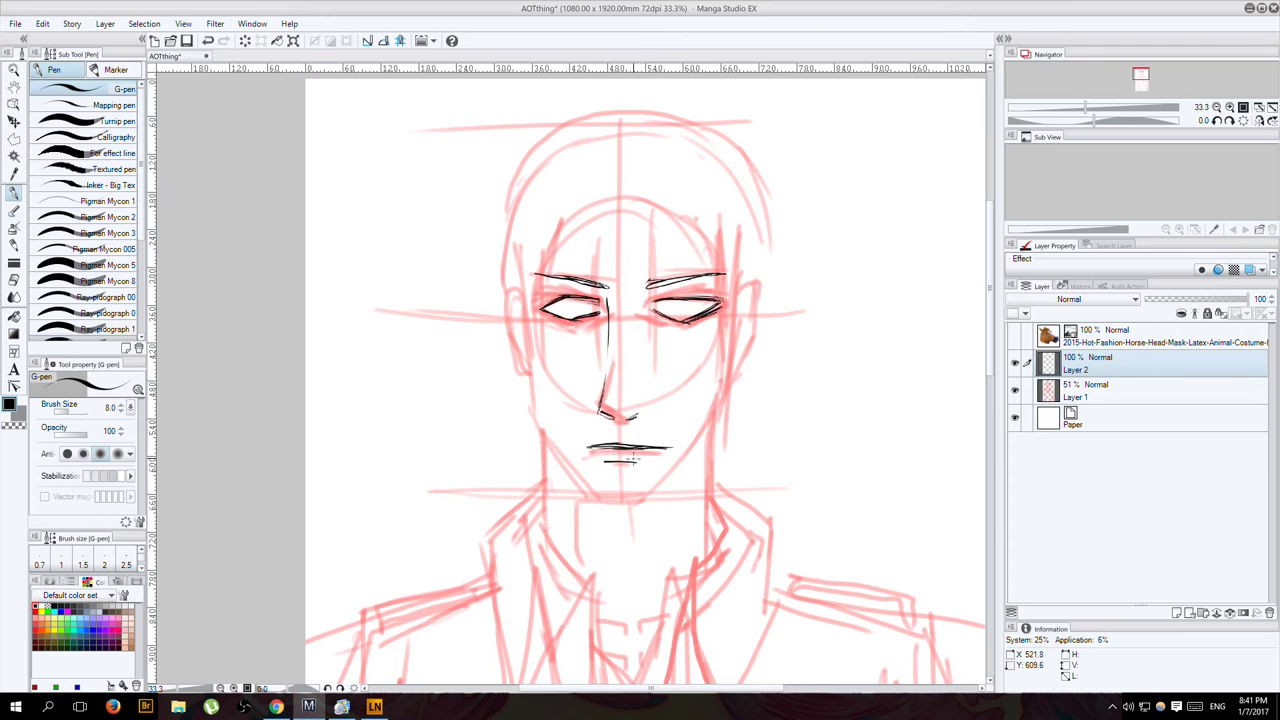
{"action": "left_click", "coordinate": [683, 307]}
{"action": "key", "text": "ctrl+z"}
Ink the first fringe strands and the jagged hair outline from the crown down the left side of the head.
{"action": "mouse_move", "coordinate": [608, 214]}
{"action": "left_mouse_down"}
{"action": "mouse_move", "coordinate": [617, 194]}
{"action": "mouse_move", "coordinate": [597, 251]}
{"action": "mouse_move", "coordinate": [589, 199]}
{"action": "left_mouse_up"}
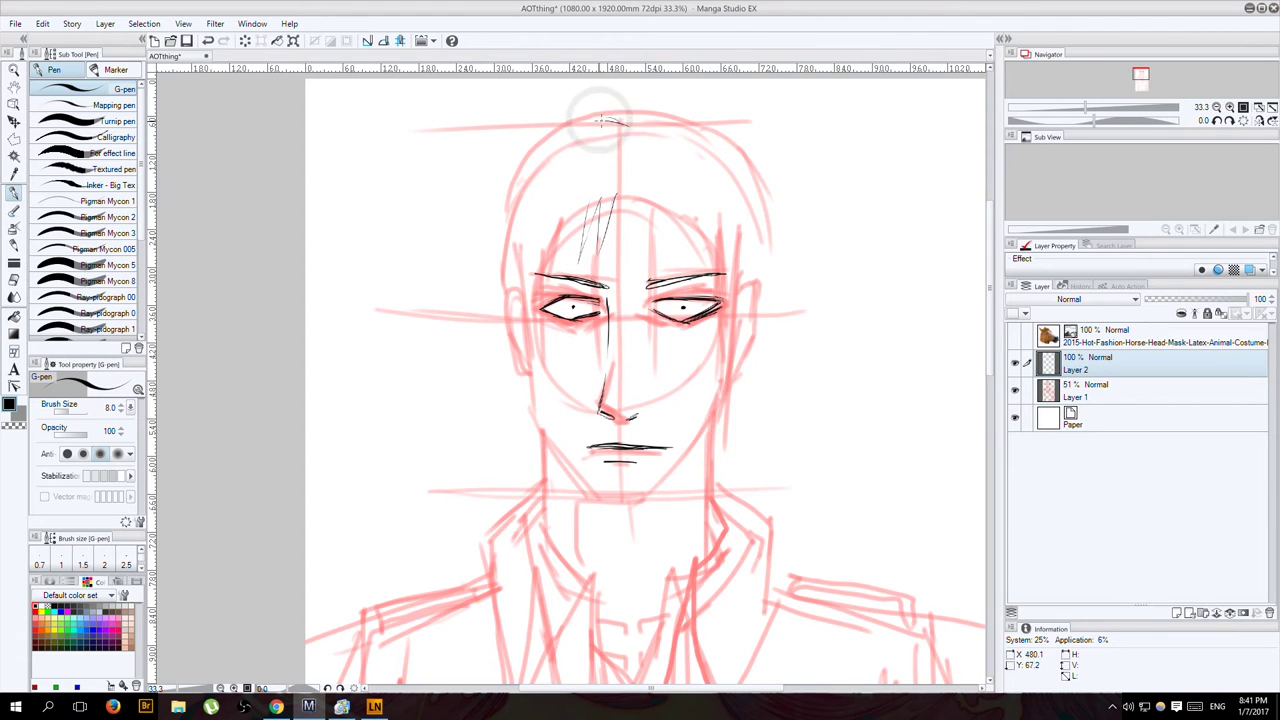
{"action": "left_click_drag", "start_coordinate": [624, 125], "coordinate": [581, 113]}
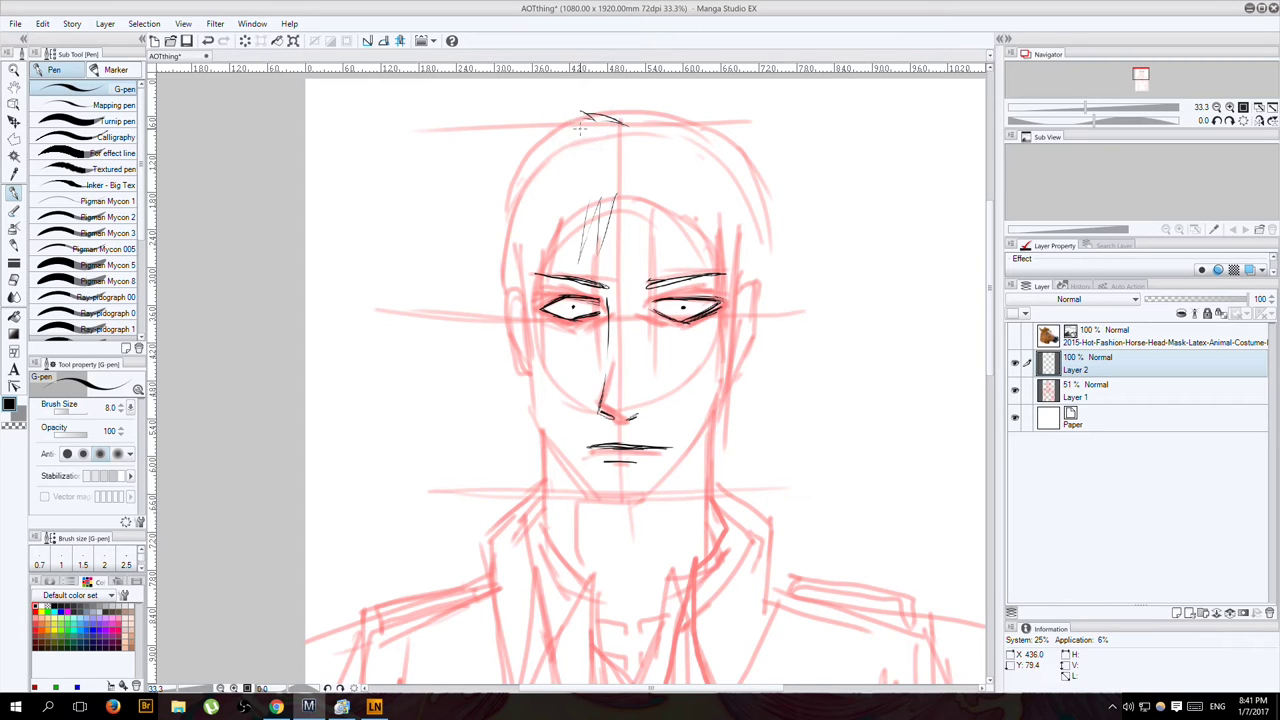
{"action": "left_click_drag", "start_coordinate": [589, 120], "coordinate": [527, 154]}
{"action": "mouse_move", "coordinate": [545, 147]}
{"action": "left_mouse_down"}
{"action": "mouse_move", "coordinate": [494, 192]}
{"action": "mouse_move", "coordinate": [496, 204]}
{"action": "mouse_move", "coordinate": [518, 187]}
{"action": "mouse_move", "coordinate": [502, 241]}
{"action": "left_mouse_up"}
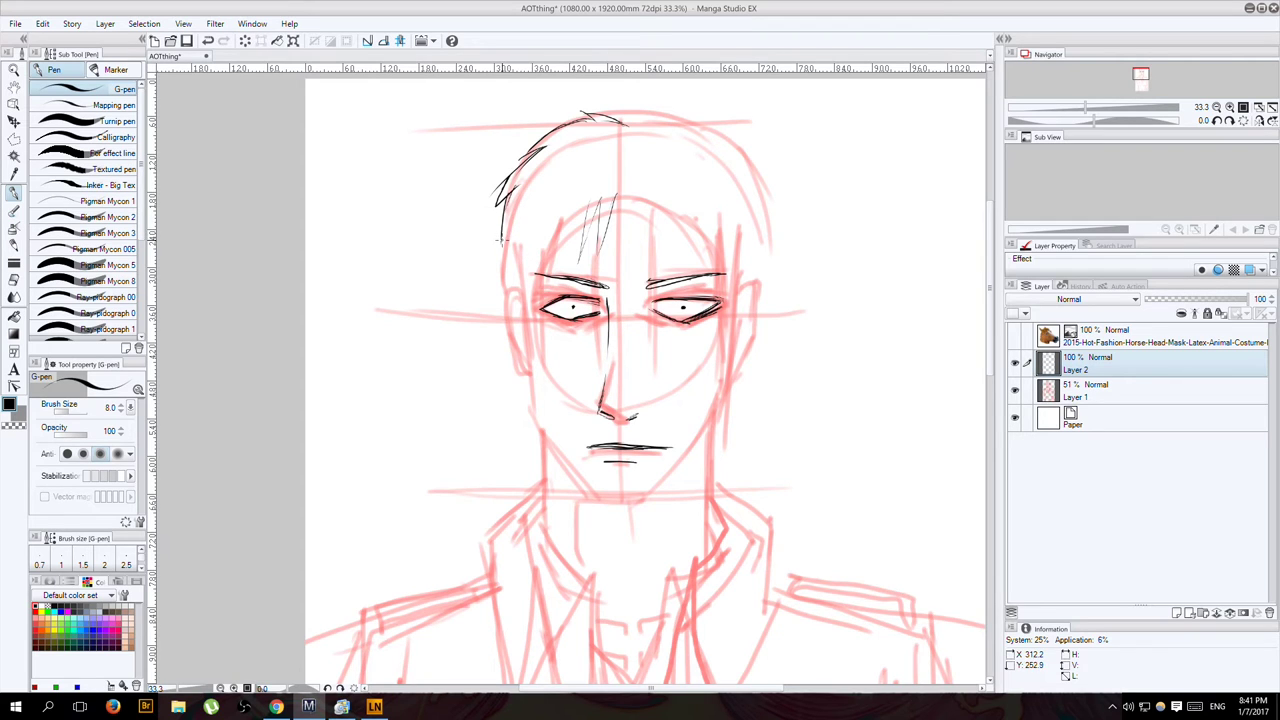
{"action": "left_click_drag", "start_coordinate": [506, 228], "coordinate": [500, 258]}
Ink spiky fringe strands across the whole forehead down to the eyebrows.
{"action": "mouse_move", "coordinate": [543, 208]}
{"action": "left_mouse_down"}
{"action": "mouse_move", "coordinate": [530, 234]}
{"action": "mouse_move", "coordinate": [514, 221]}
{"action": "left_mouse_up"}
{"action": "left_click_drag", "start_coordinate": [545, 204], "coordinate": [539, 258]}
{"action": "mouse_move", "coordinate": [562, 200]}
{"action": "left_mouse_down"}
{"action": "mouse_move", "coordinate": [563, 266]}
{"action": "mouse_move", "coordinate": [589, 197]}
{"action": "left_mouse_up"}
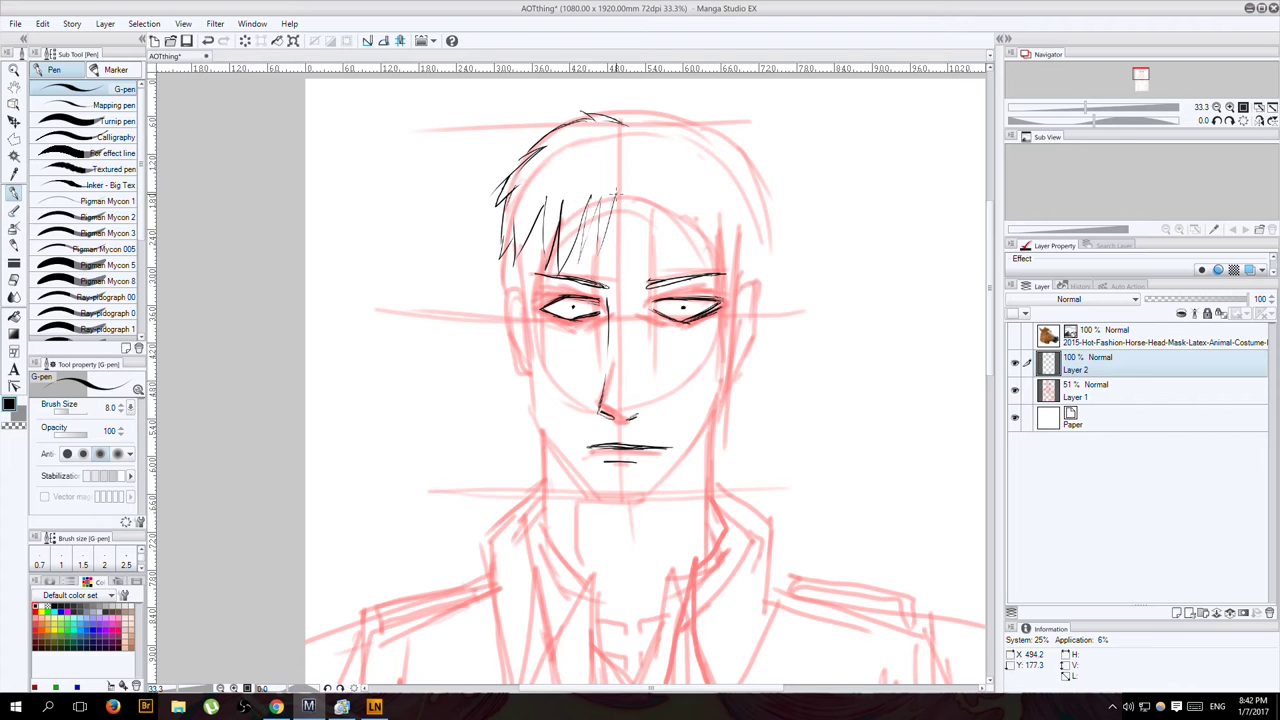
{"action": "left_click_drag", "start_coordinate": [617, 190], "coordinate": [622, 256]}
{"action": "mouse_move", "coordinate": [648, 172]}
{"action": "left_mouse_down"}
{"action": "mouse_move", "coordinate": [632, 268]}
{"action": "mouse_move", "coordinate": [680, 272]}
{"action": "left_mouse_up"}
{"action": "left_click_drag", "start_coordinate": [685, 182], "coordinate": [700, 258]}
{"action": "left_click_drag", "start_coordinate": [718, 194], "coordinate": [734, 278]}
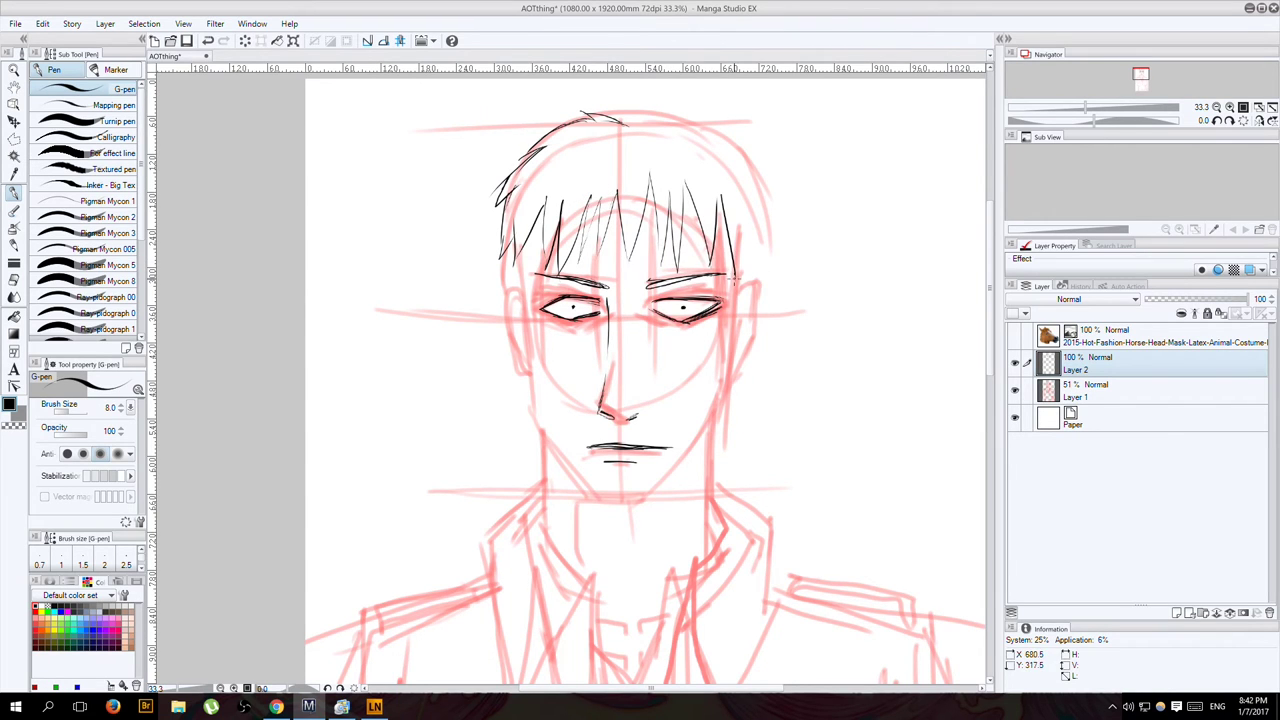
Ink the hair outline on the right side of the head and close it across the crown.
{"action": "left_click_drag", "start_coordinate": [738, 210], "coordinate": [758, 274]}
{"action": "mouse_move", "coordinate": [748, 174]}
{"action": "left_mouse_down"}
{"action": "mouse_move", "coordinate": [770, 282]}
{"action": "mouse_move", "coordinate": [733, 140]}
{"action": "mouse_move", "coordinate": [768, 154]}
{"action": "left_mouse_up"}
{"action": "left_click_drag", "start_coordinate": [706, 124], "coordinate": [752, 146]}
{"action": "left_click_drag", "start_coordinate": [687, 119], "coordinate": [722, 110]}
{"action": "mouse_move", "coordinate": [686, 103]}
{"action": "left_mouse_down"}
{"action": "mouse_move", "coordinate": [722, 110]}
{"action": "mouse_move", "coordinate": [626, 127]}
{"action": "left_mouse_up"}
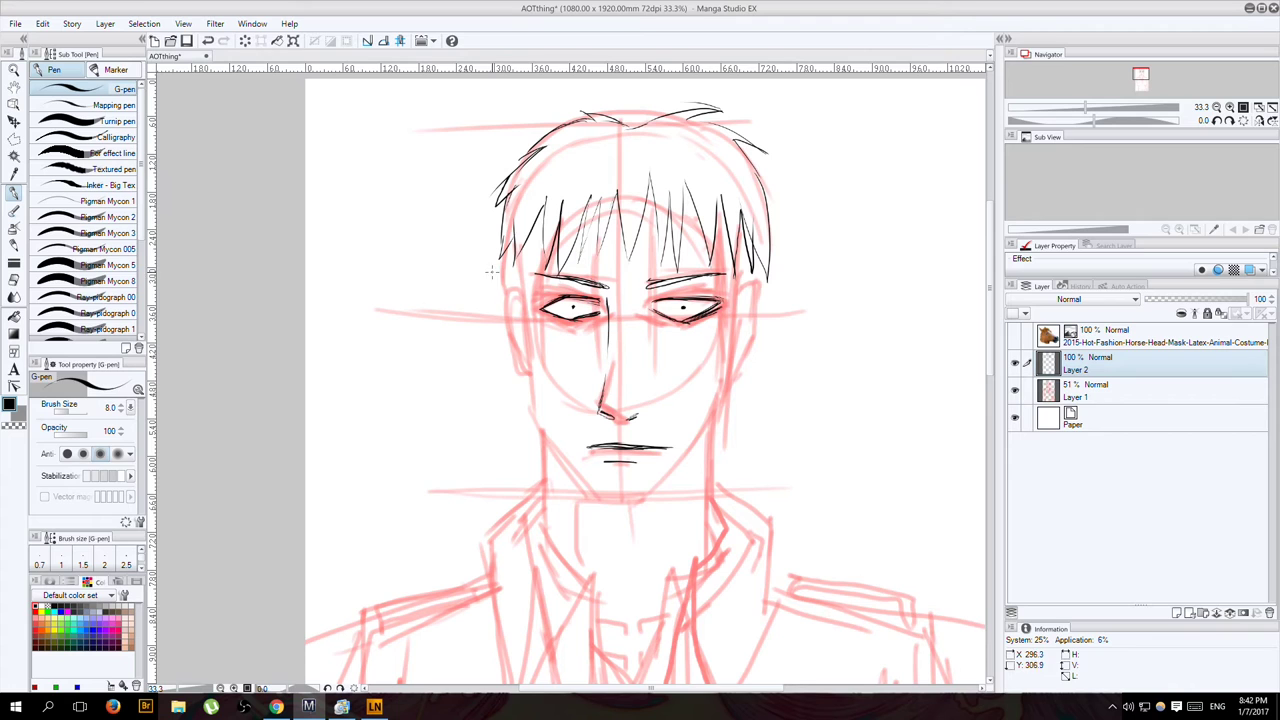
Ink the outer contours of both ears and the hair edges that meet them.
{"action": "mouse_move", "coordinate": [736, 296]}
{"action": "left_mouse_down"}
{"action": "mouse_move", "coordinate": [765, 285]}
{"action": "mouse_move", "coordinate": [738, 294]}
{"action": "mouse_move", "coordinate": [754, 294]}
{"action": "mouse_move", "coordinate": [734, 369]}
{"action": "left_mouse_up"}
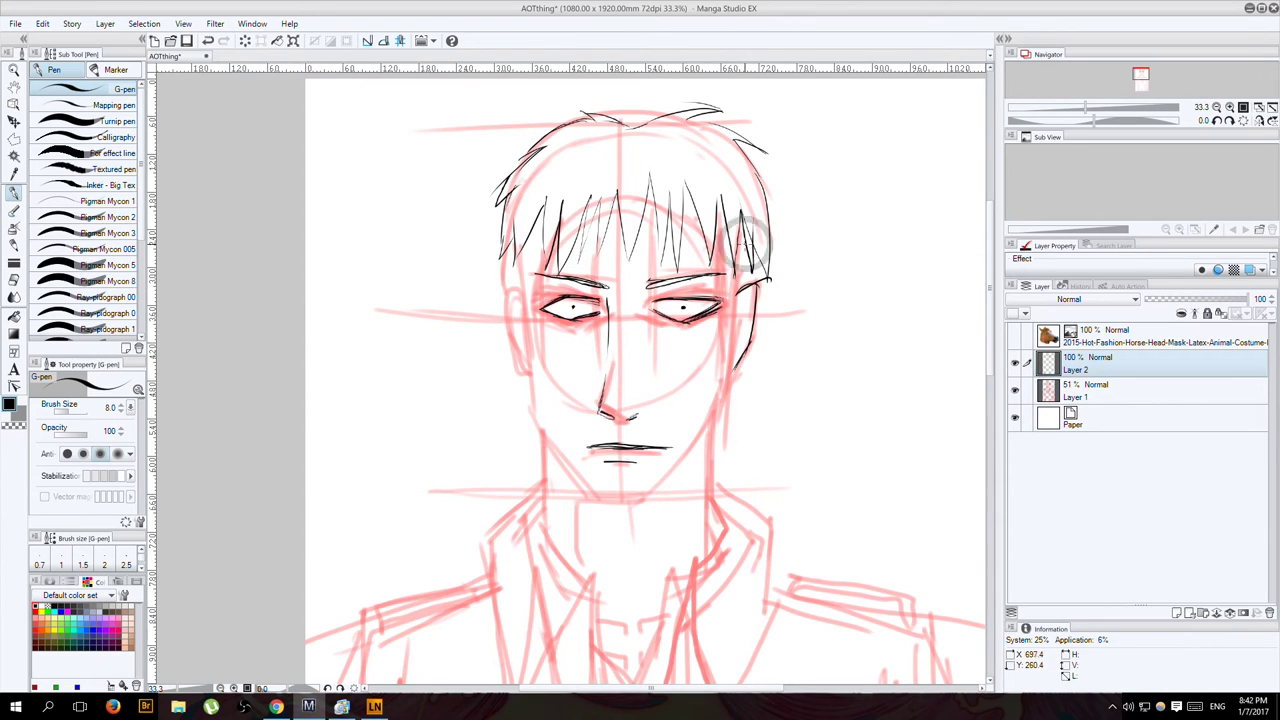
{"action": "left_click_drag", "start_coordinate": [746, 244], "coordinate": [750, 274]}
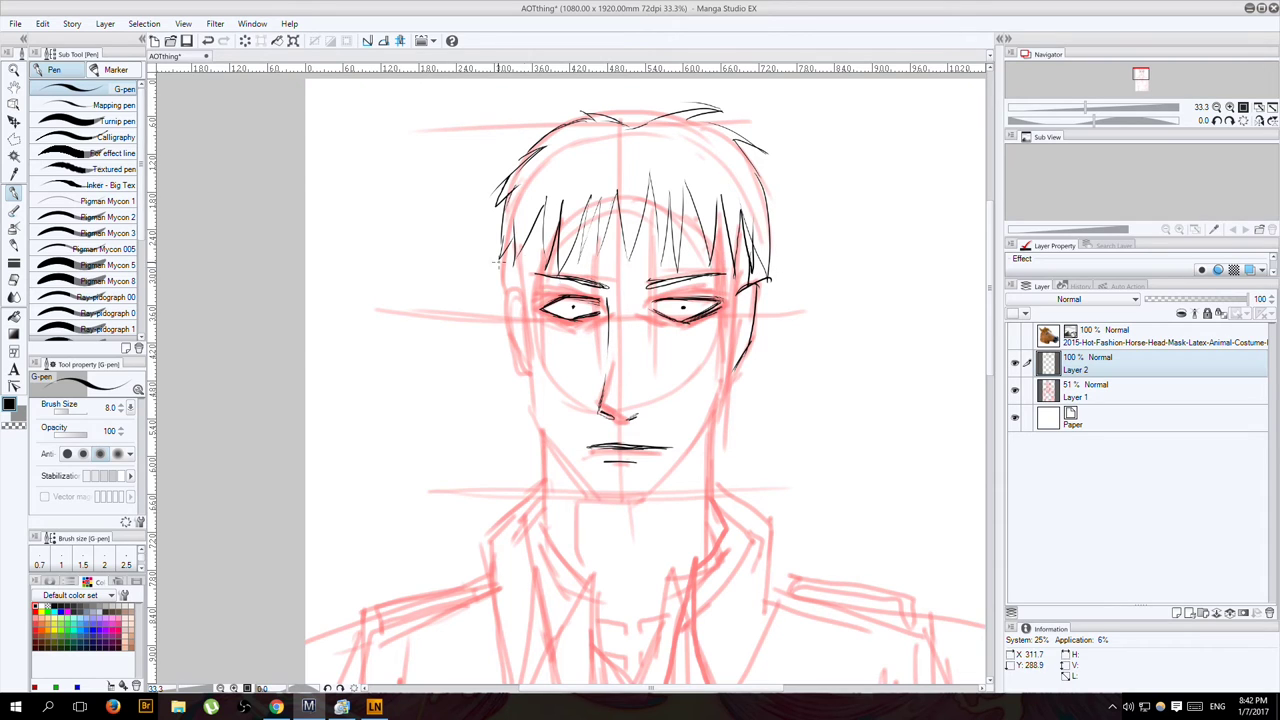
{"action": "left_click_drag", "start_coordinate": [500, 262], "coordinate": [508, 292]}
{"action": "mouse_move", "coordinate": [515, 285]}
{"action": "left_mouse_down"}
{"action": "mouse_move", "coordinate": [512, 346]}
{"action": "mouse_move", "coordinate": [531, 378]}
{"action": "left_mouse_up"}
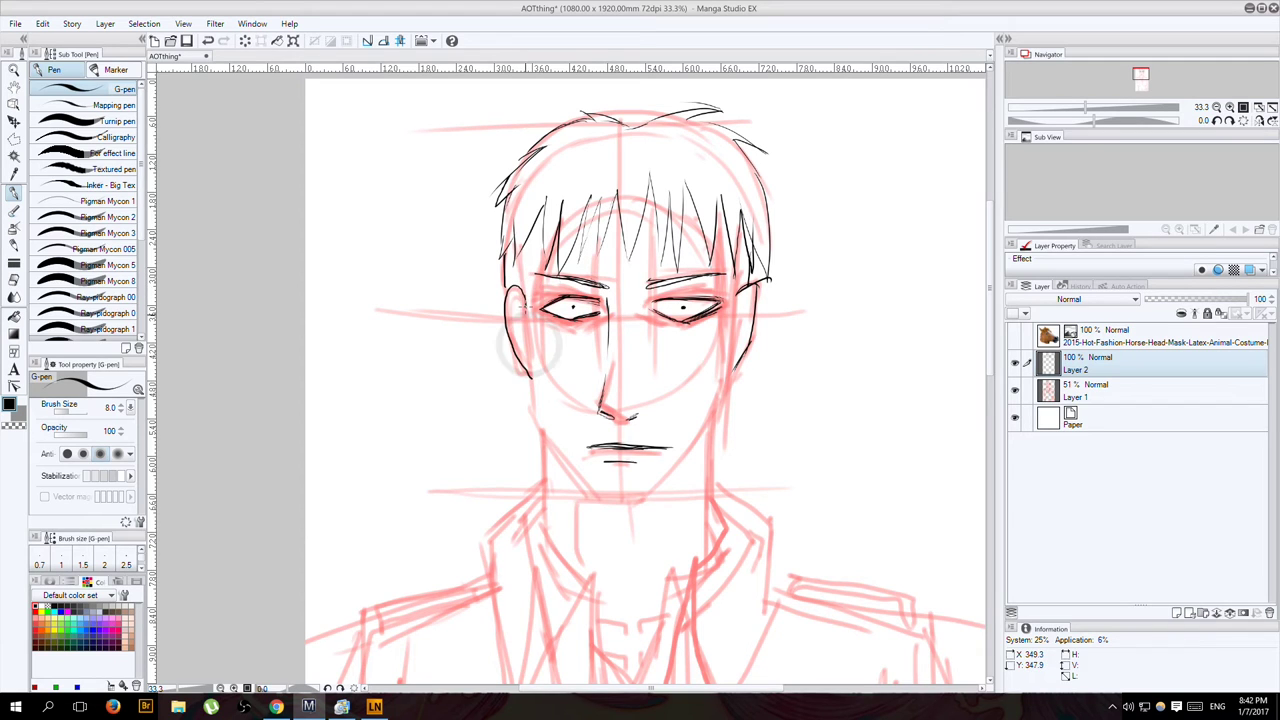
Add inner fold details to the ears with the G-pen.
{"action": "key", "text": "e"}
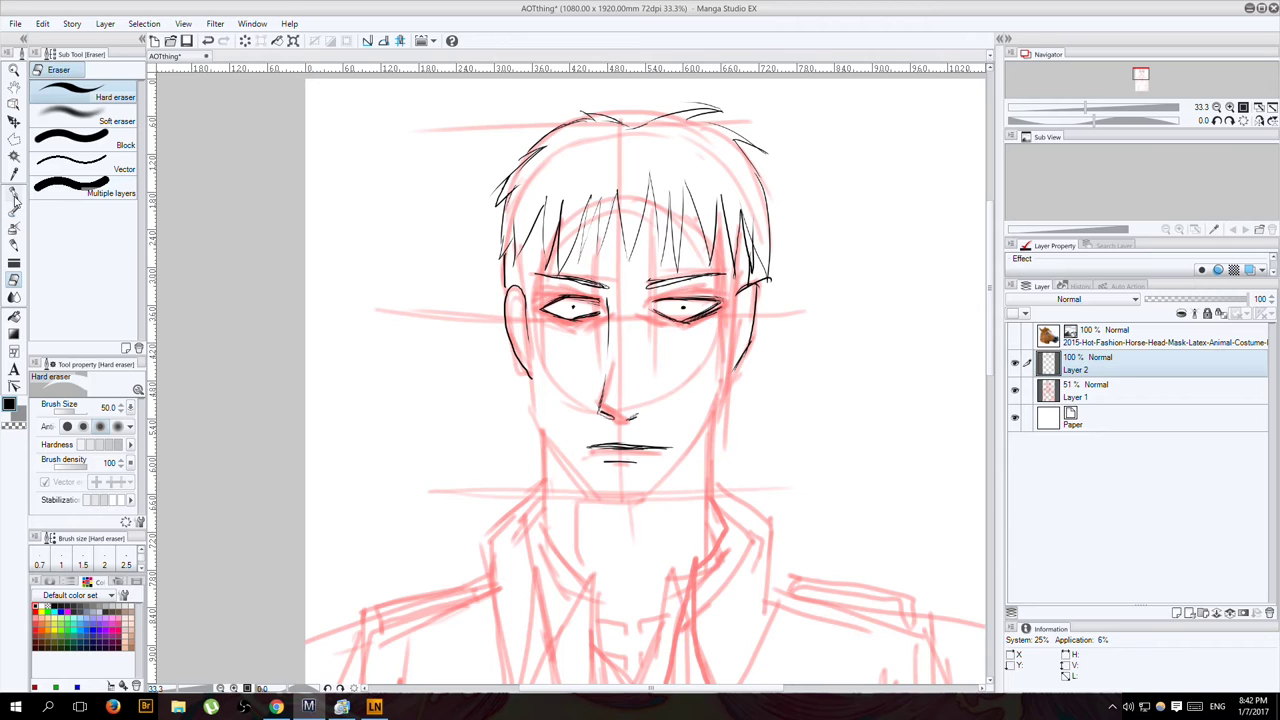
{"action": "left_click", "coordinate": [14, 194]}
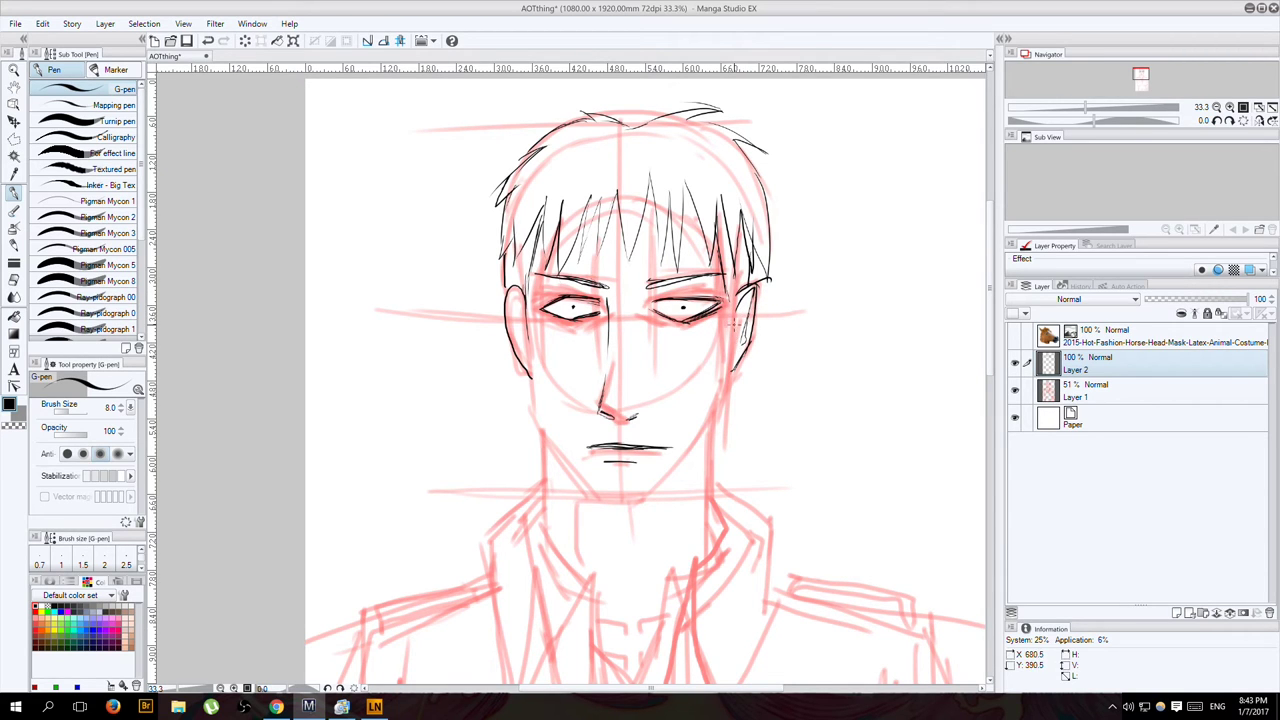
{"action": "left_click_drag", "start_coordinate": [734, 324], "coordinate": [737, 327]}
{"action": "key", "text": "ctrl+z"}
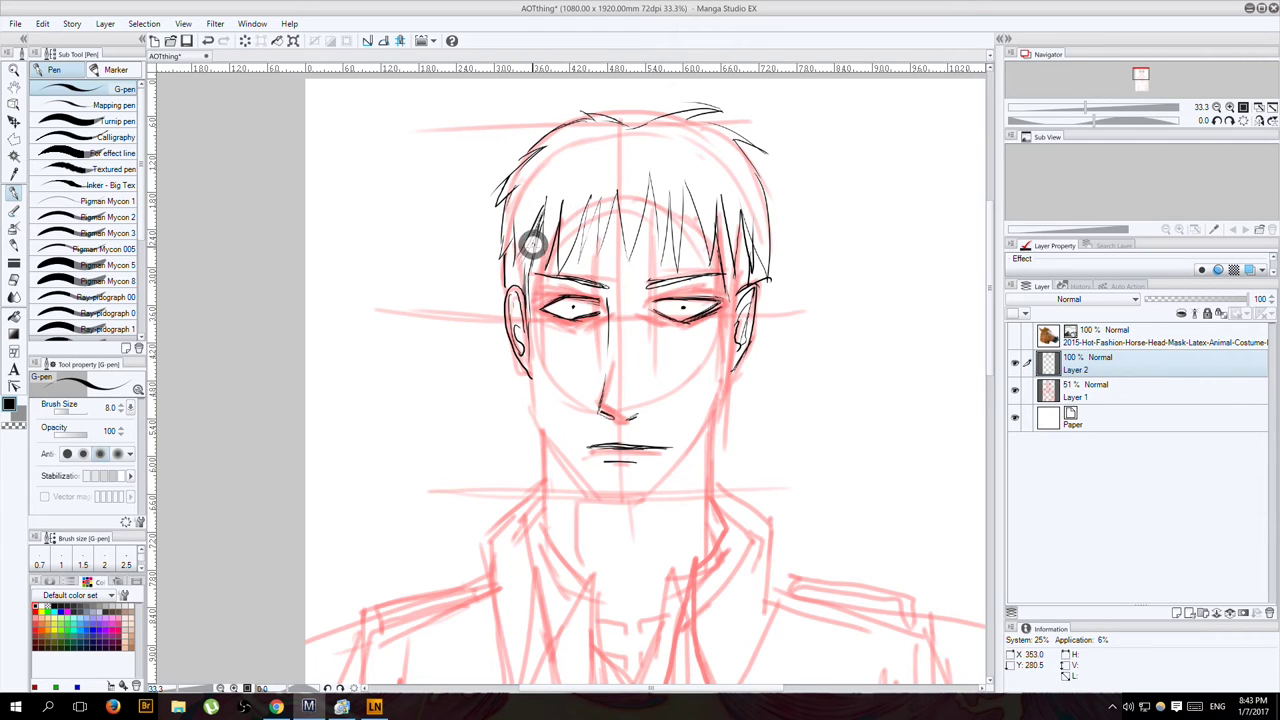
Hatch the side hair above both ears and darken the underside of the nose.
{"action": "left_click_drag", "start_coordinate": [533, 243], "coordinate": [527, 273]}
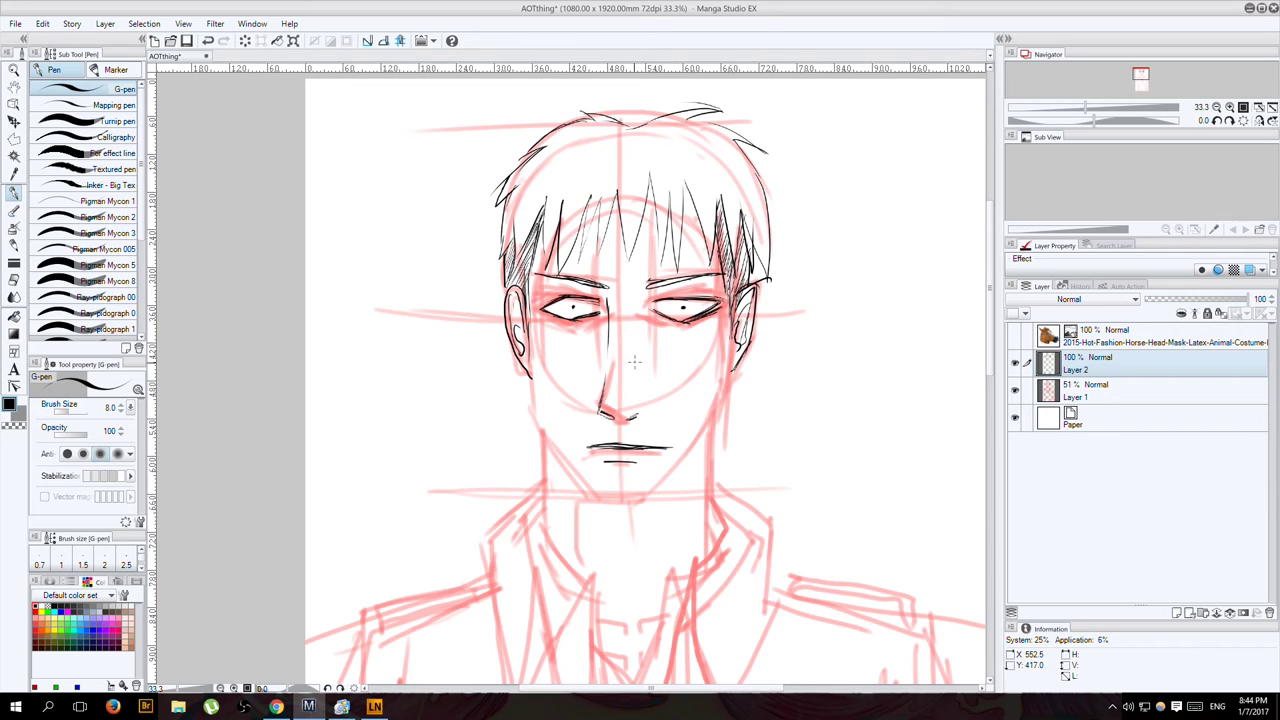
{"action": "left_click_drag", "start_coordinate": [596, 411], "coordinate": [606, 418]}
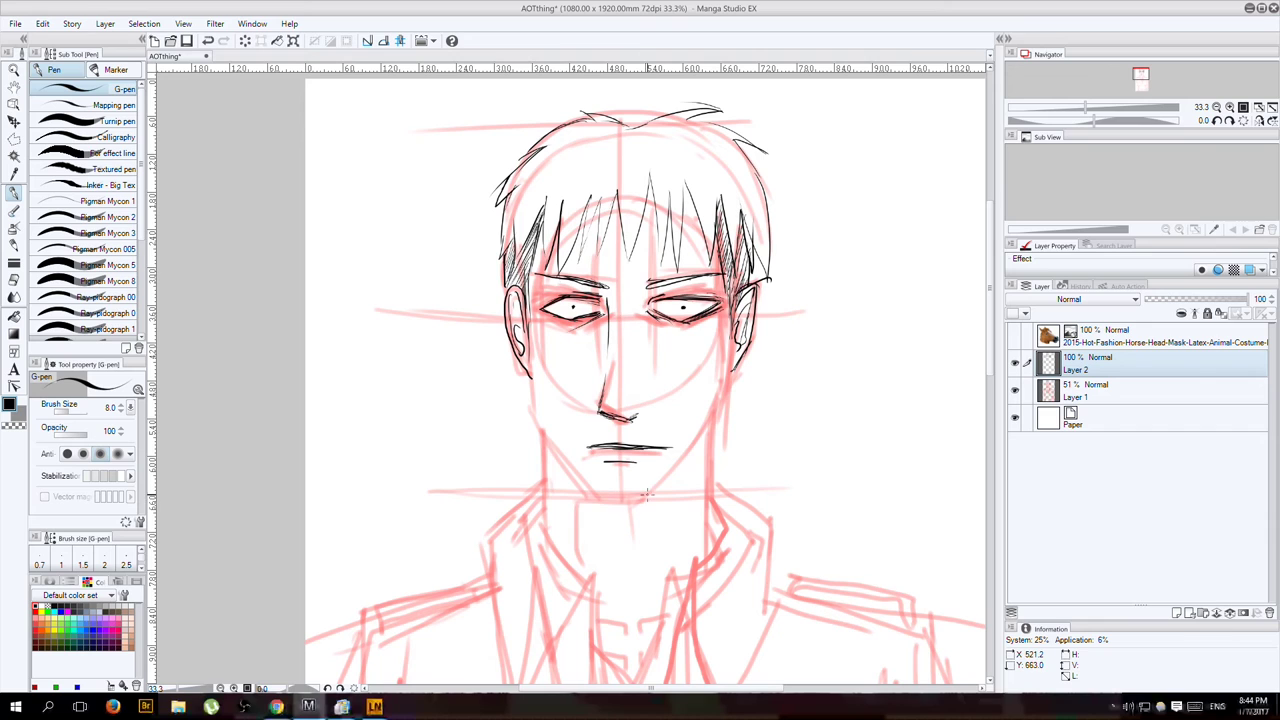
Ink the chin and both sides of the jawline from the ears down.
{"action": "left_click_drag", "start_coordinate": [588, 495], "coordinate": [655, 499]}
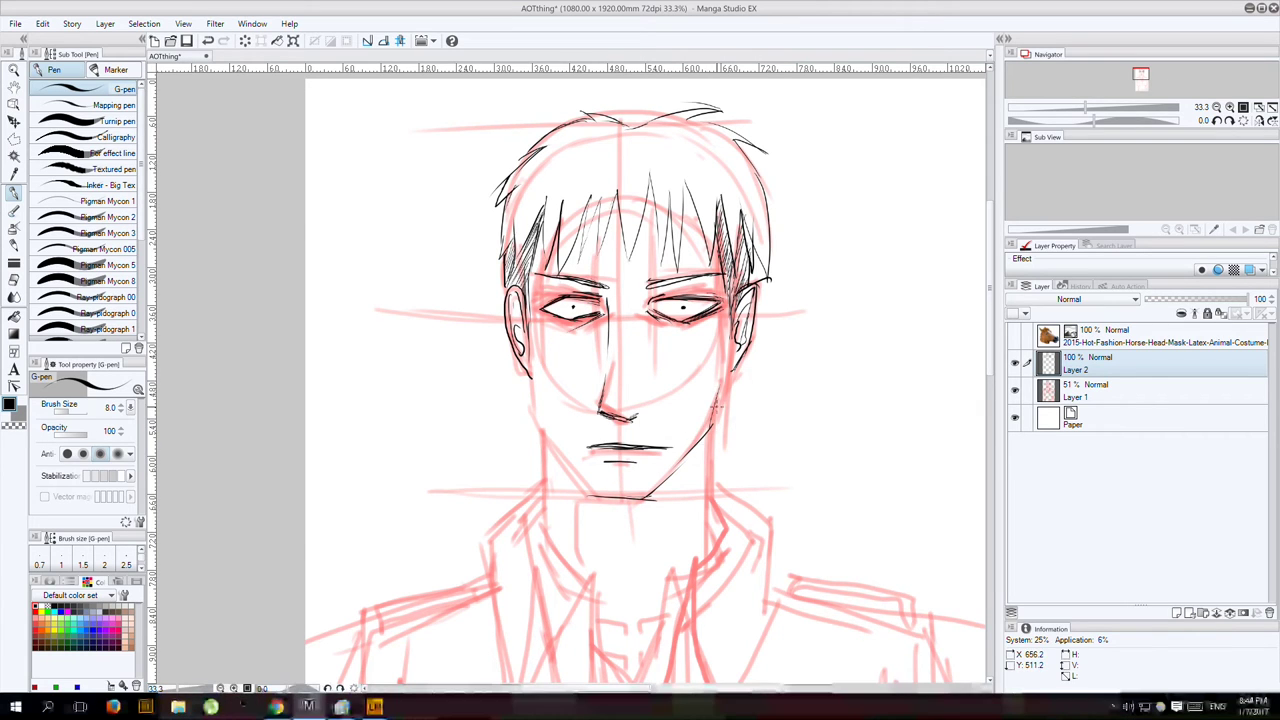
{"action": "mouse_move", "coordinate": [529, 360]}
{"action": "left_mouse_down"}
{"action": "mouse_move", "coordinate": [536, 414]}
{"action": "mouse_move", "coordinate": [590, 495]}
{"action": "left_mouse_up"}
{"action": "left_click_drag", "start_coordinate": [546, 433], "coordinate": [598, 496]}
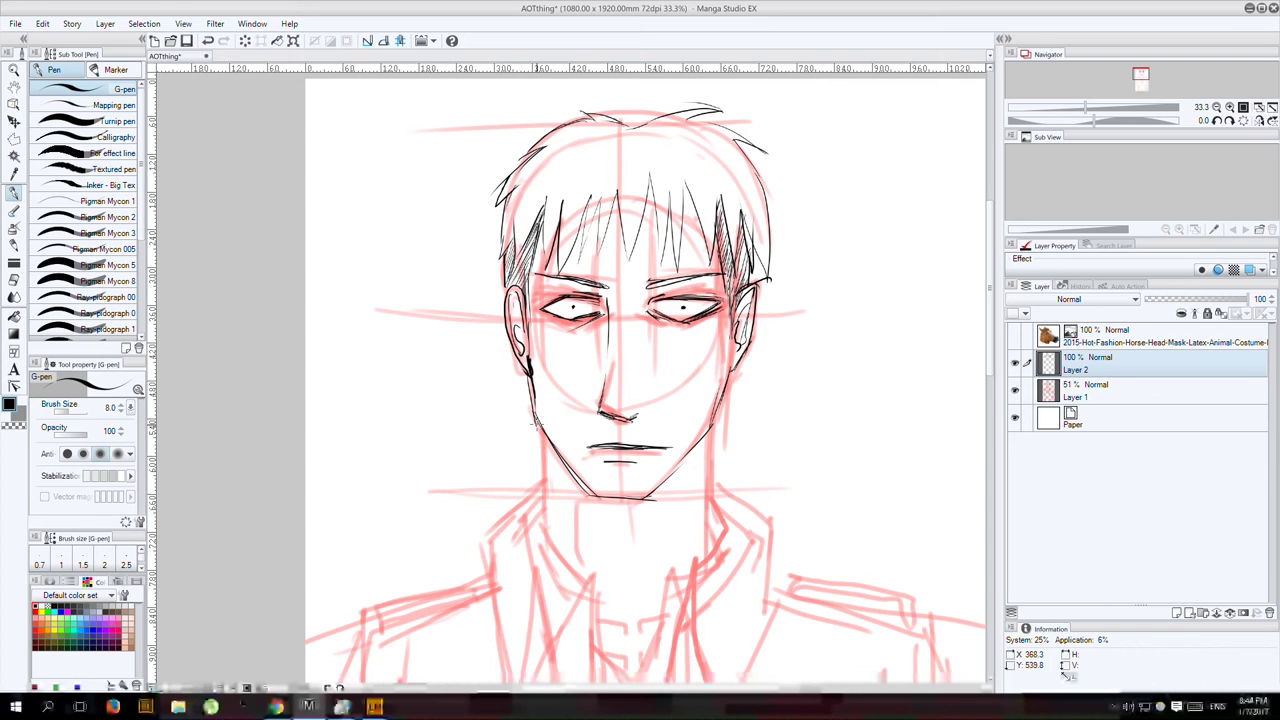
Ink the neck lines below the jaw and two short collarbone strokes at the base of the throat.
{"action": "mouse_move", "coordinate": [672, 444]}
{"action": "left_mouse_down"}
{"action": "mouse_move", "coordinate": [542, 448]}
{"action": "mouse_move", "coordinate": [548, 540]}
{"action": "left_mouse_up"}
{"action": "left_click_drag", "start_coordinate": [710, 416], "coordinate": [704, 545]}
{"action": "left_click_drag", "start_coordinate": [602, 618], "coordinate": [626, 628]}
{"action": "left_click_drag", "start_coordinate": [636, 626], "coordinate": [655, 617]}
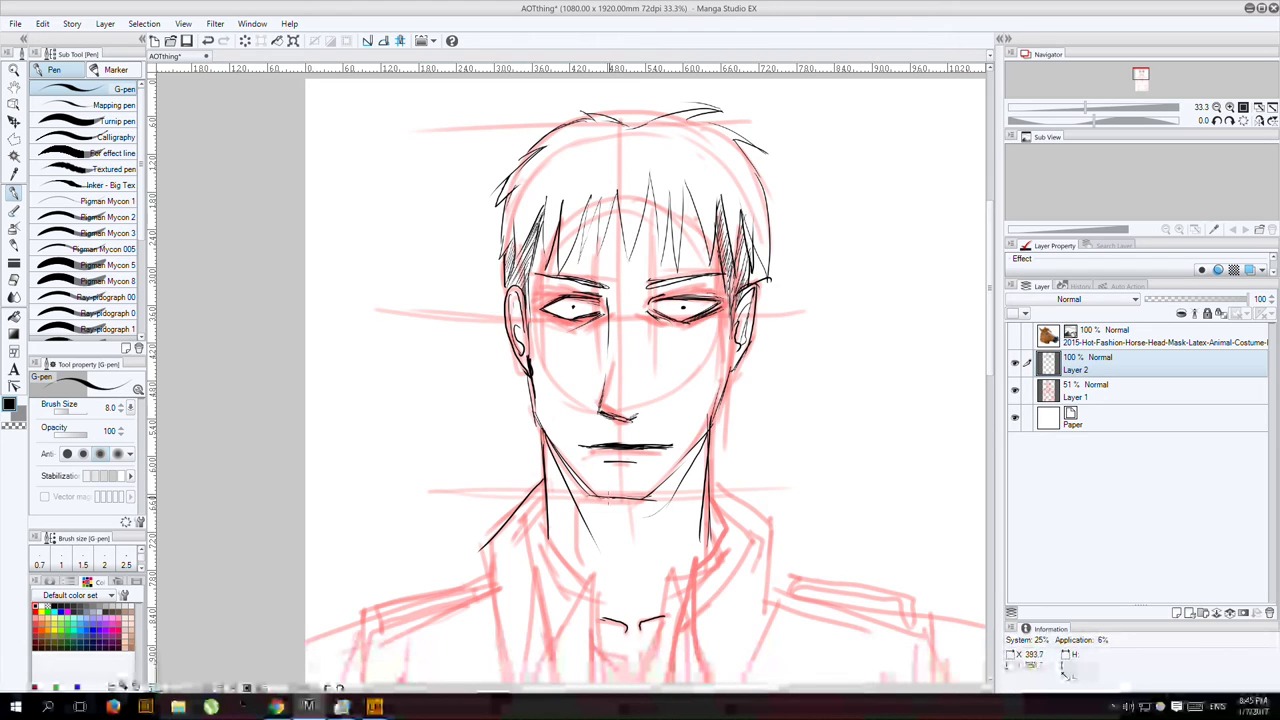
Ink the outer edges of the raised jacket collar and both shoulder lines down to the upper arms.
{"action": "left_click_drag", "start_coordinate": [545, 478], "coordinate": [480, 548]}
{"action": "mouse_move", "coordinate": [708, 478]}
{"action": "left_mouse_down"}
{"action": "mouse_move", "coordinate": [772, 524]}
{"action": "mouse_move", "coordinate": [771, 560]}
{"action": "left_mouse_up"}
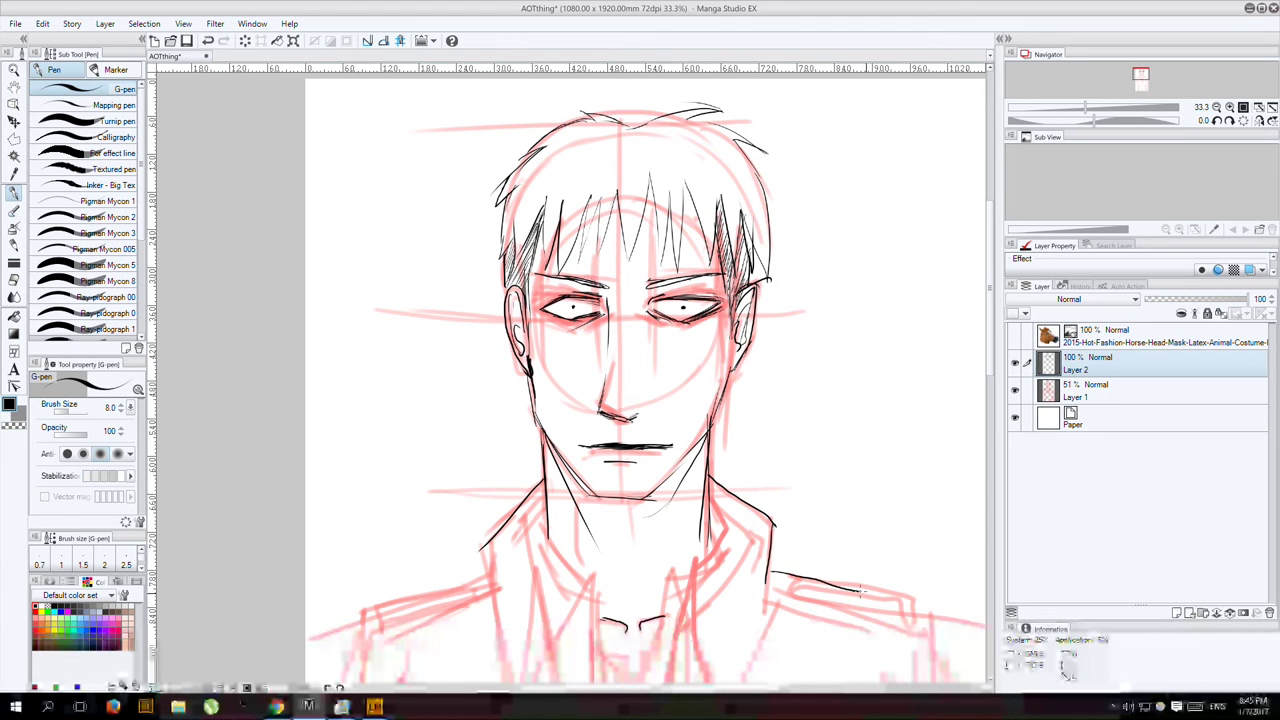
{"action": "left_click_drag", "start_coordinate": [772, 576], "coordinate": [930, 645]}
{"action": "left_click_drag", "start_coordinate": [487, 580], "coordinate": [383, 600]}
{"action": "left_click_drag", "start_coordinate": [362, 610], "coordinate": [340, 672]}
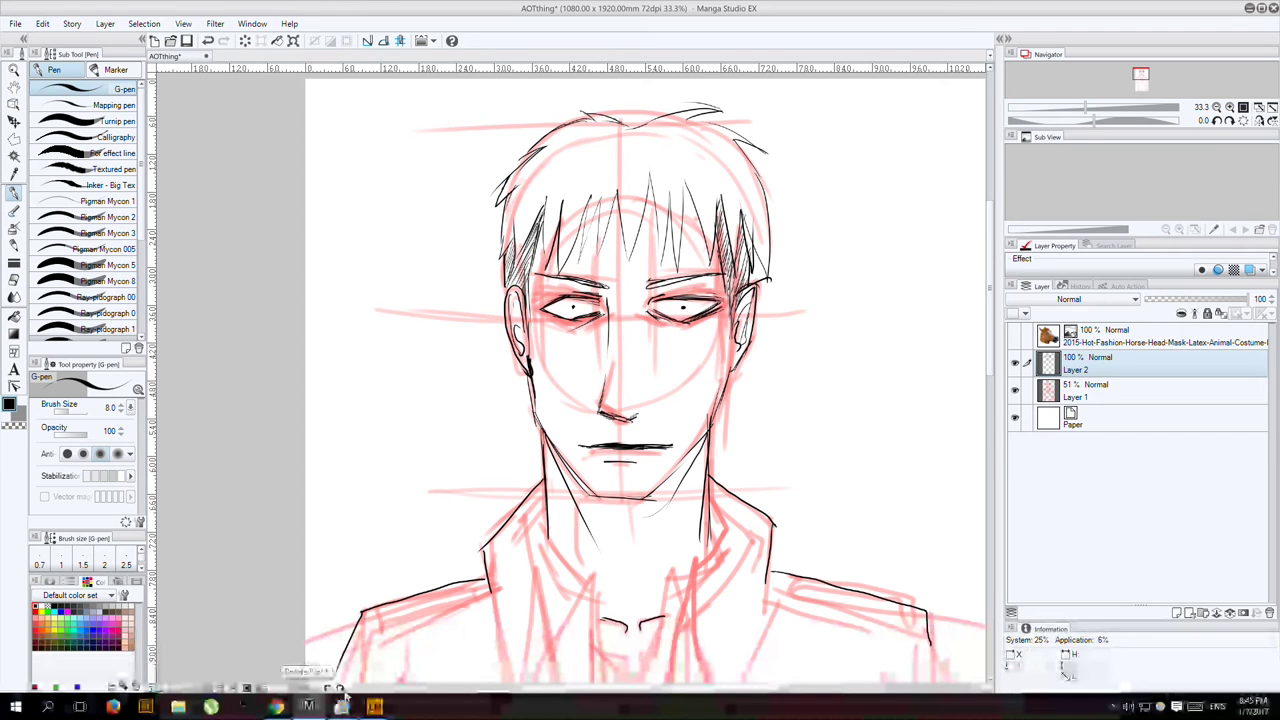
Thicken the raised collar edges and the inner ends of the shoulder lines using the Pigman Mycon 3 pen at brush size 10.
{"action": "scroll", "coordinate": [214, 386], "scroll_direction": "down", "scroll_amount": 1}
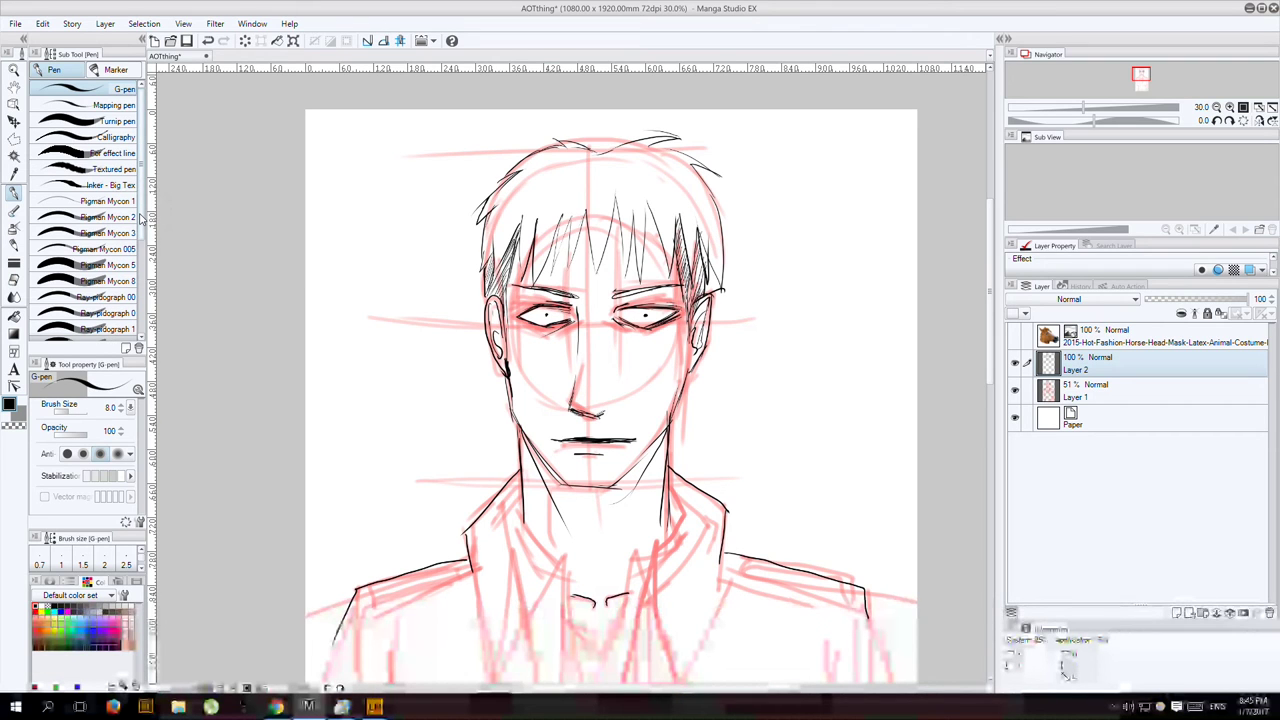
{"action": "left_click", "coordinate": [106, 233]}
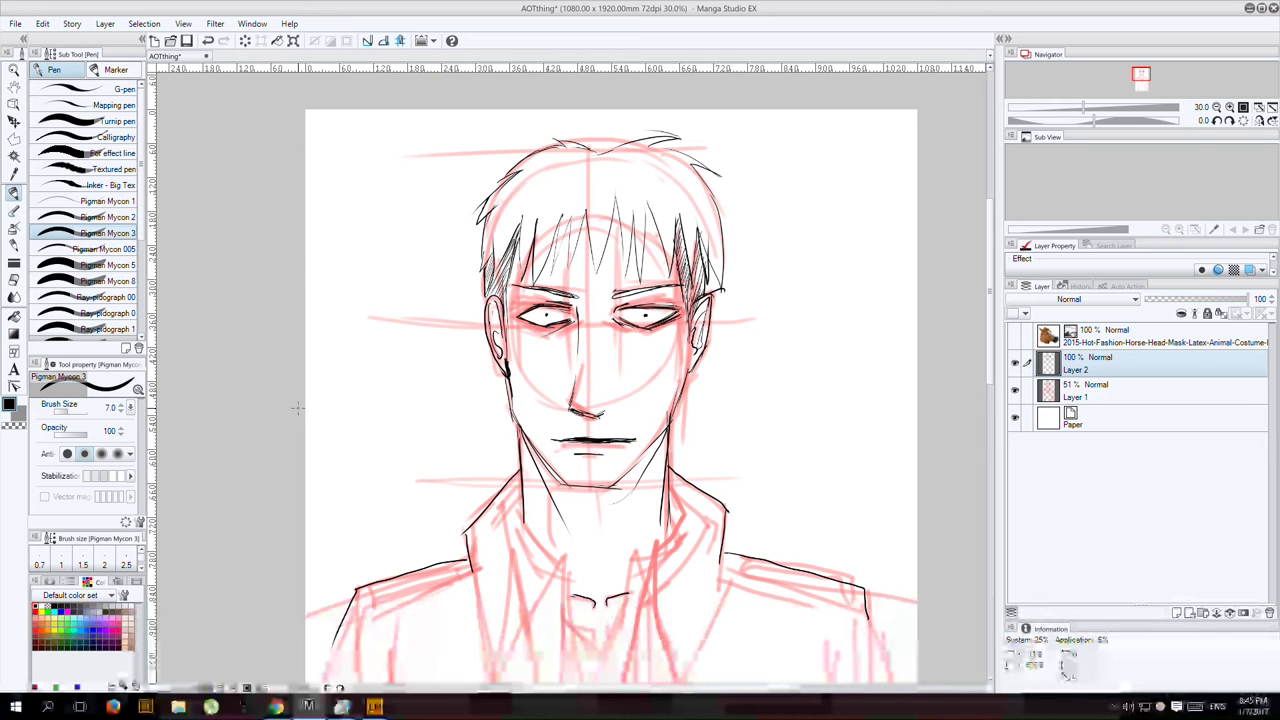
{"action": "left_click", "coordinate": [100, 88]}
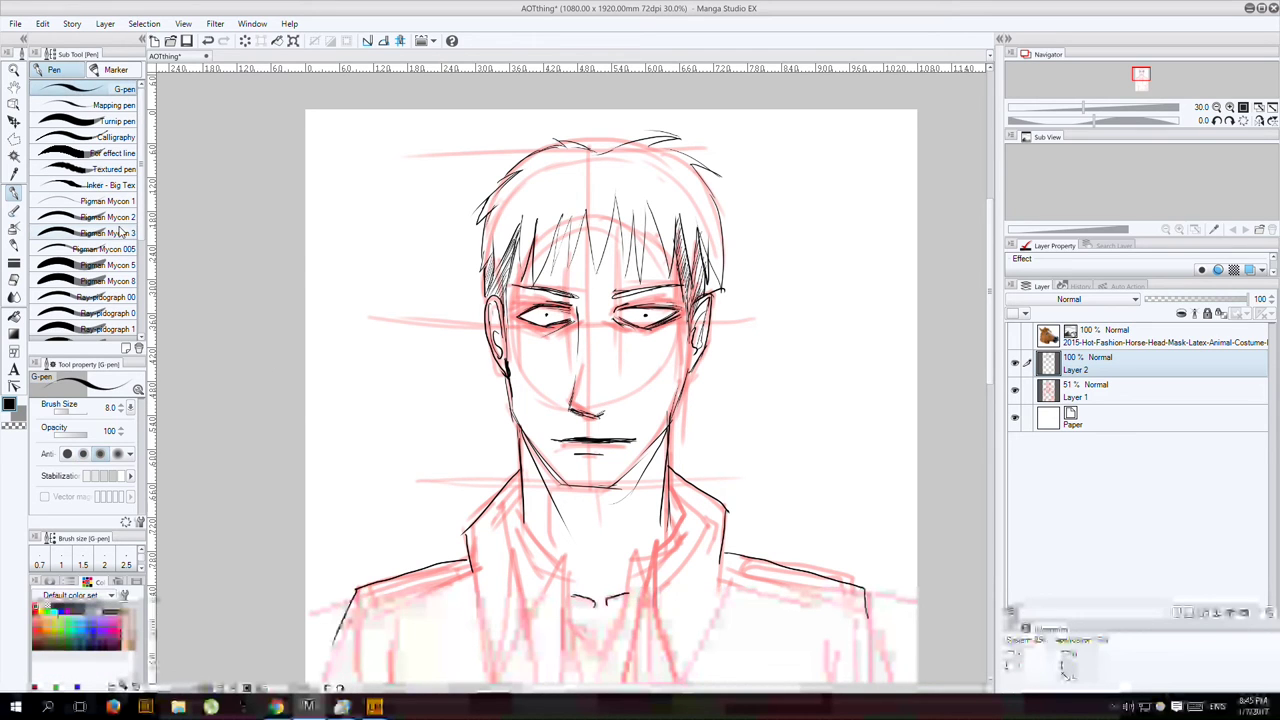
{"action": "left_click", "coordinate": [110, 233]}
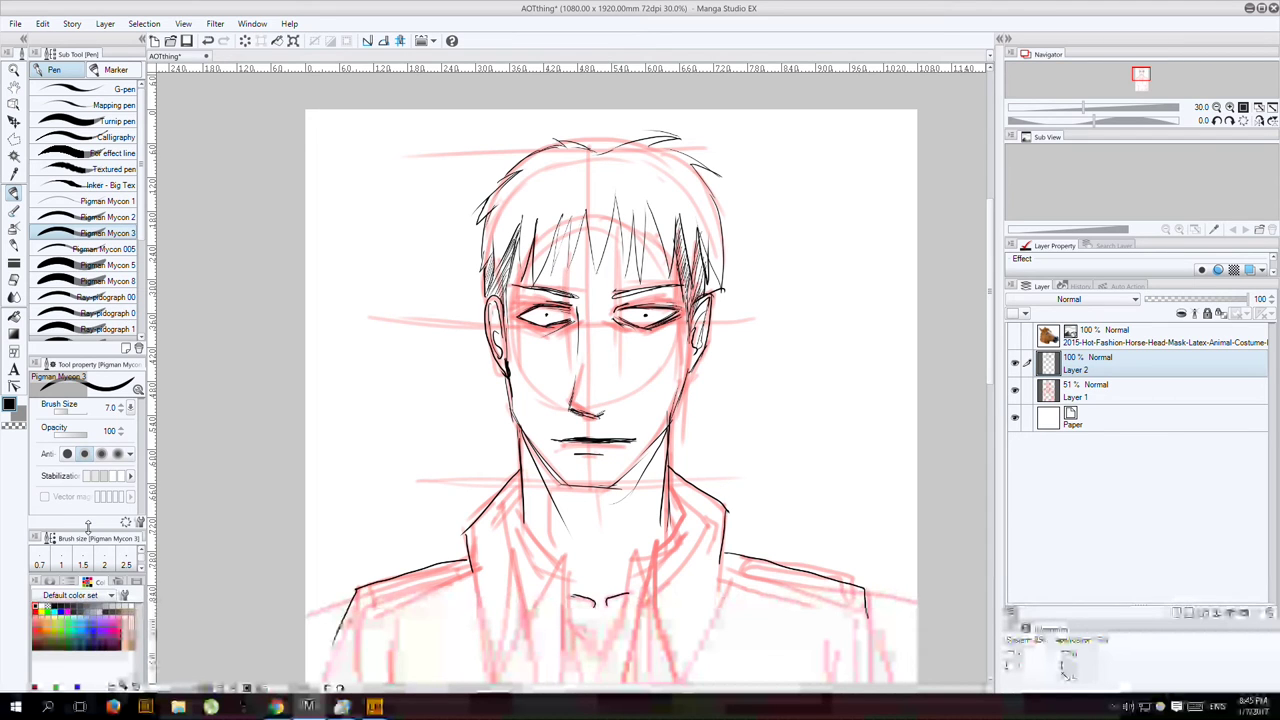
{"action": "left_click_drag", "start_coordinate": [88, 525], "coordinate": [88, 487]}
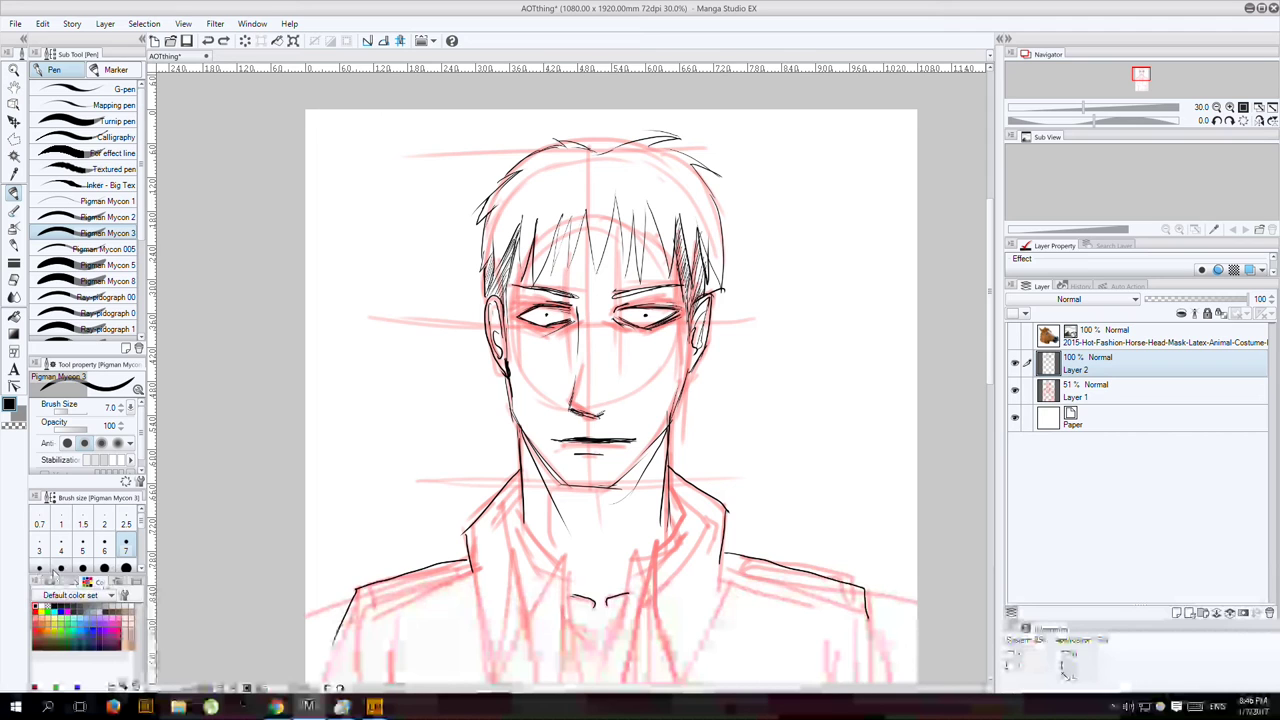
{"action": "left_click", "coordinate": [61, 568]}
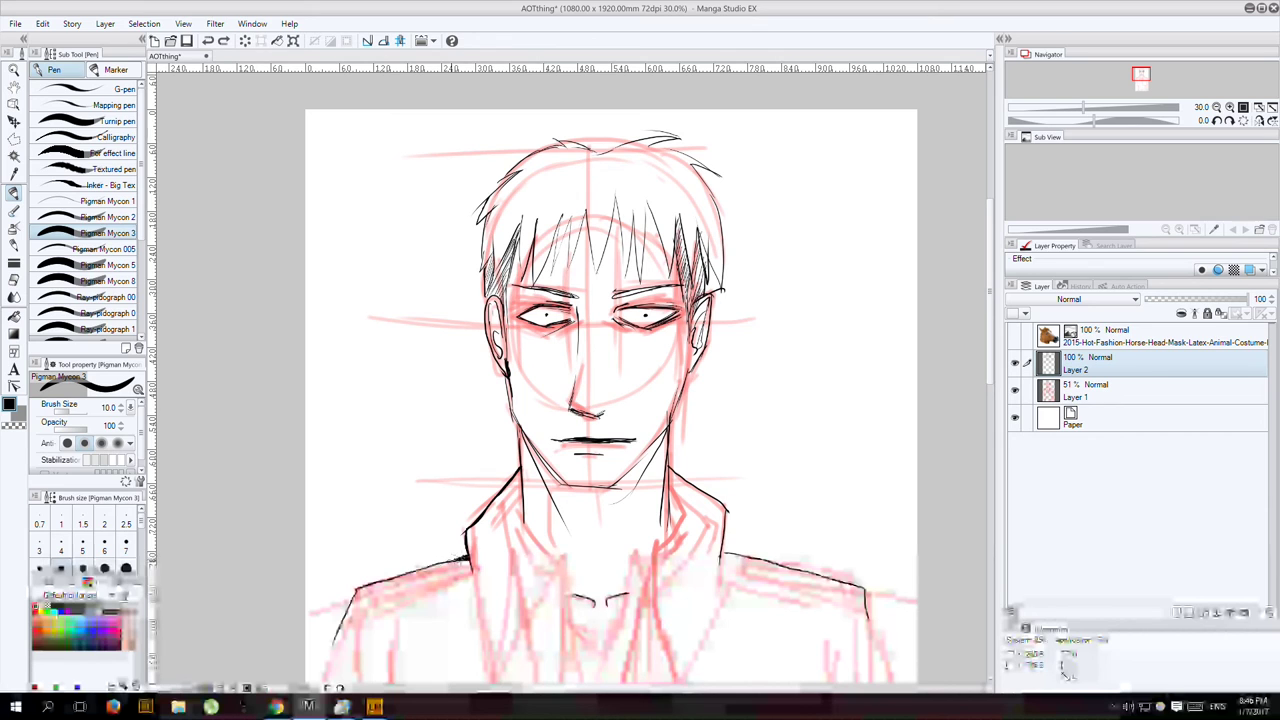
{"action": "left_click_drag", "start_coordinate": [438, 564], "coordinate": [466, 557]}
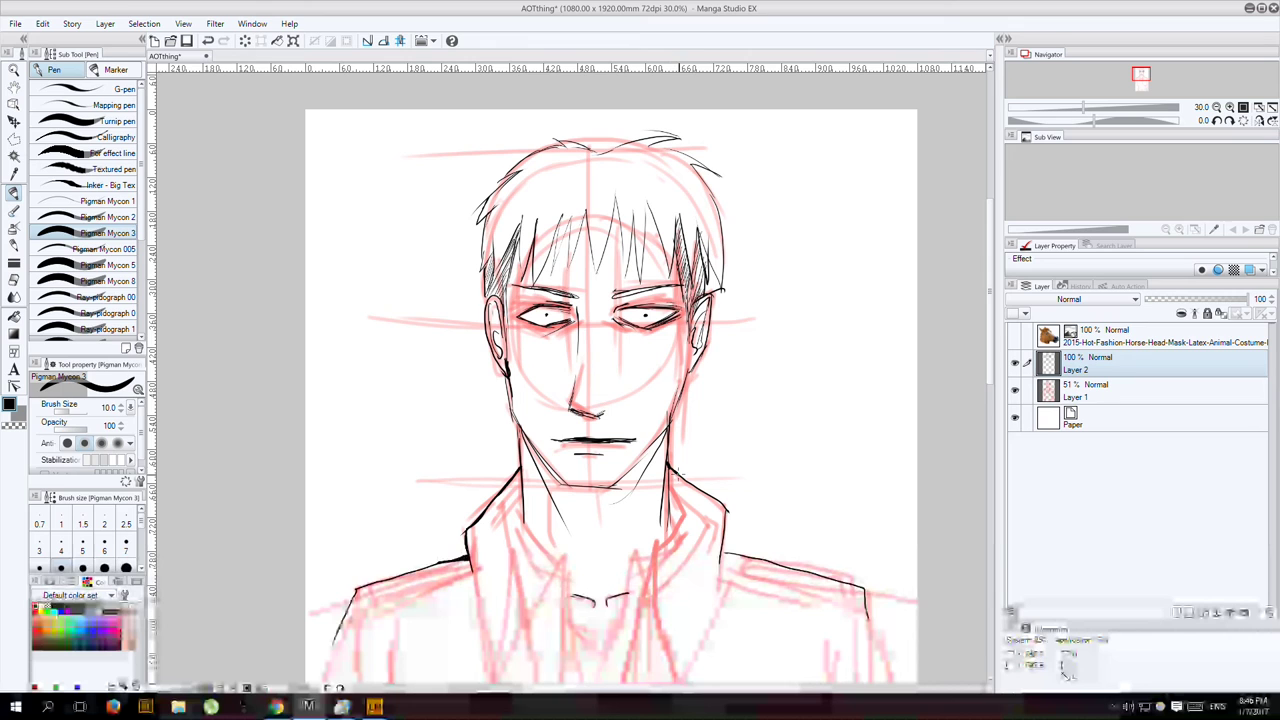
{"action": "left_click_drag", "start_coordinate": [700, 488], "coordinate": [728, 511]}
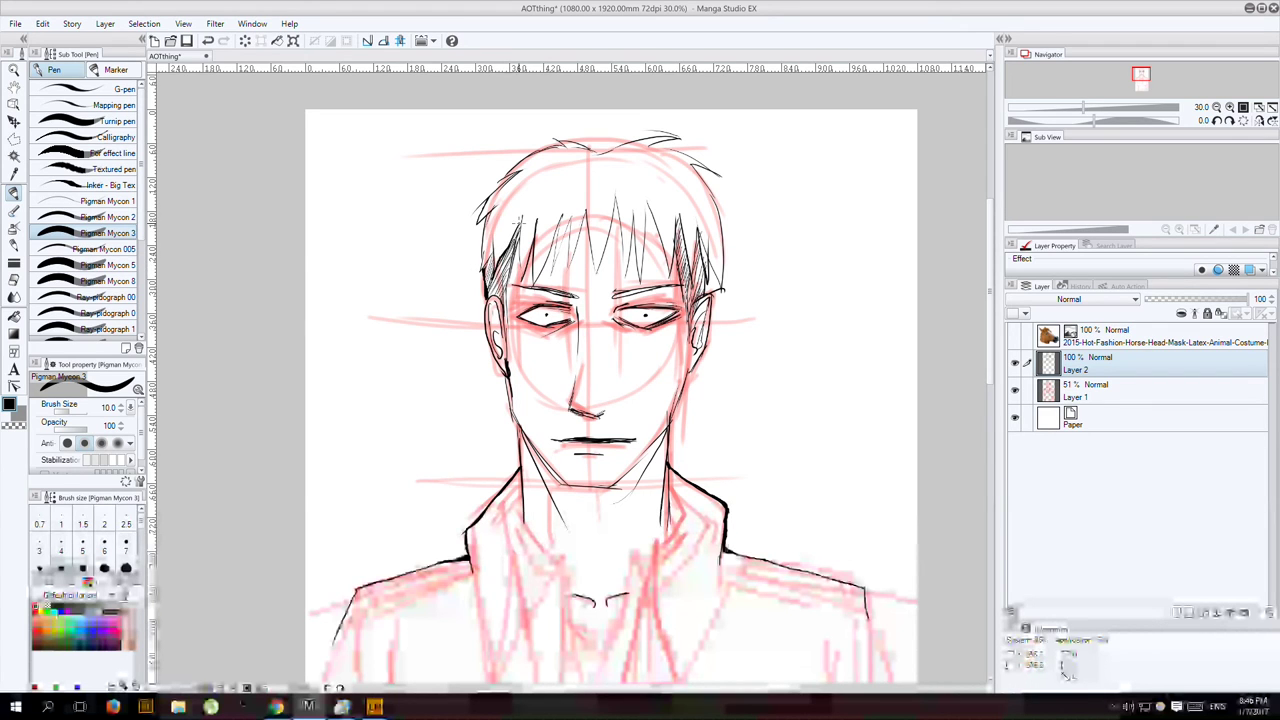
Darken the side hair above both ears with heavier strokes.
{"action": "left_click_drag", "start_coordinate": [484, 264], "coordinate": [492, 254]}
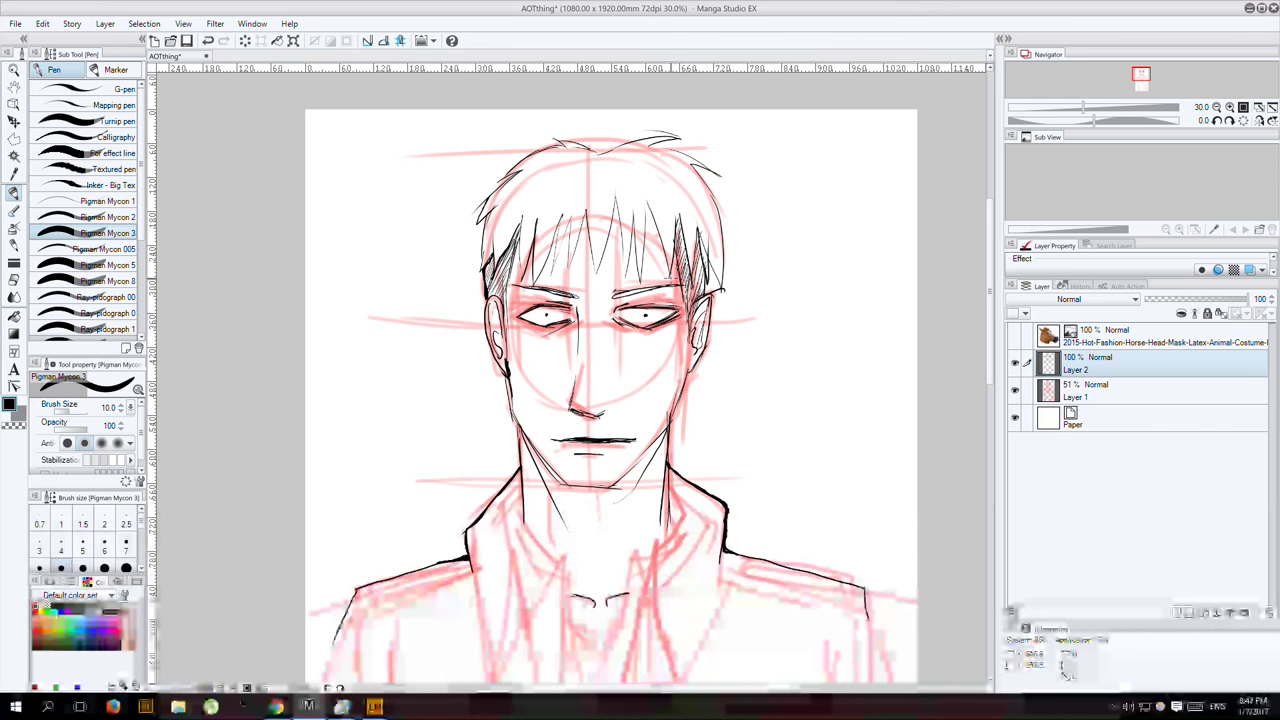
{"action": "mouse_move", "coordinate": [680, 214]}
{"action": "left_mouse_down"}
{"action": "mouse_move", "coordinate": [672, 244]}
{"action": "mouse_move", "coordinate": [677, 254]}
{"action": "mouse_move", "coordinate": [683, 243]}
{"action": "mouse_move", "coordinate": [690, 283]}
{"action": "left_mouse_up"}
{"action": "left_click_drag", "start_coordinate": [698, 236], "coordinate": [703, 278]}
{"action": "left_click_drag", "start_coordinate": [696, 230], "coordinate": [704, 283]}
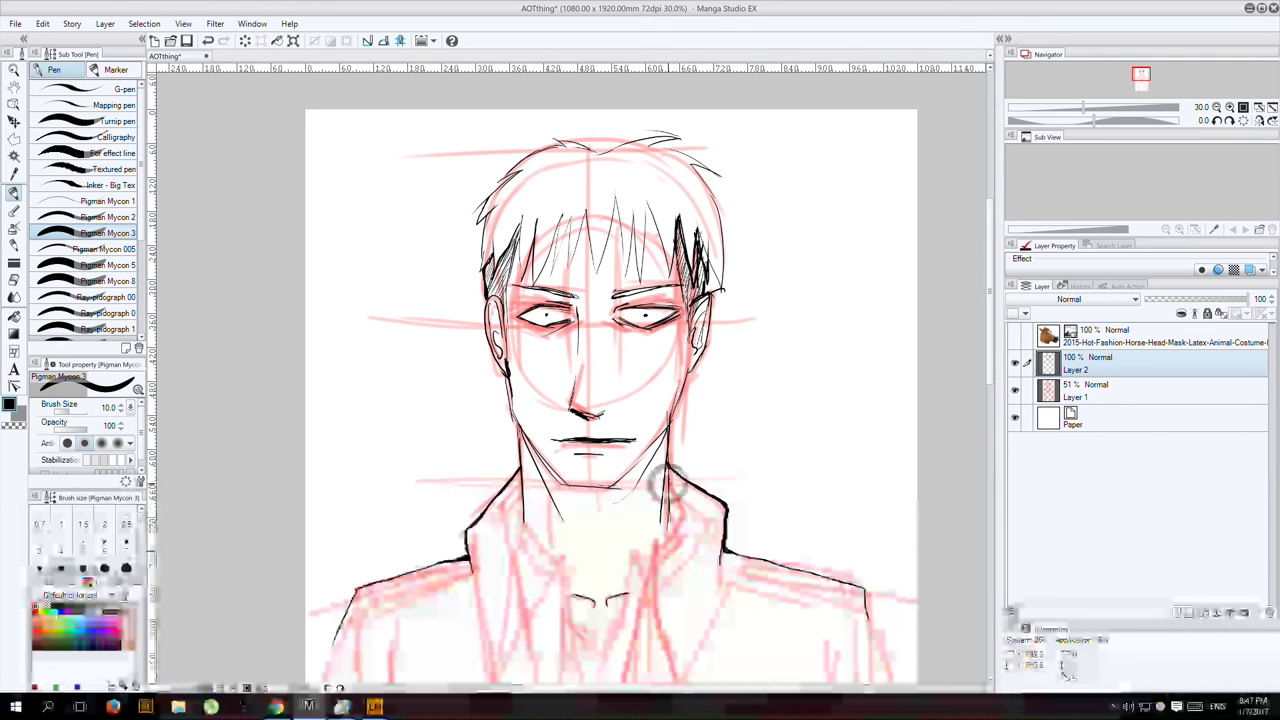
Ink the jacket's right lapel and the straps on both shoulders, including their cross bands and buttons.
{"action": "mouse_move", "coordinate": [686, 513]}
{"action": "left_mouse_down"}
{"action": "mouse_move", "coordinate": [651, 549]}
{"action": "mouse_move", "coordinate": [664, 662]}
{"action": "mouse_move", "coordinate": [726, 598]}
{"action": "mouse_move", "coordinate": [721, 545]}
{"action": "mouse_move", "coordinate": [862, 606]}
{"action": "left_mouse_up"}
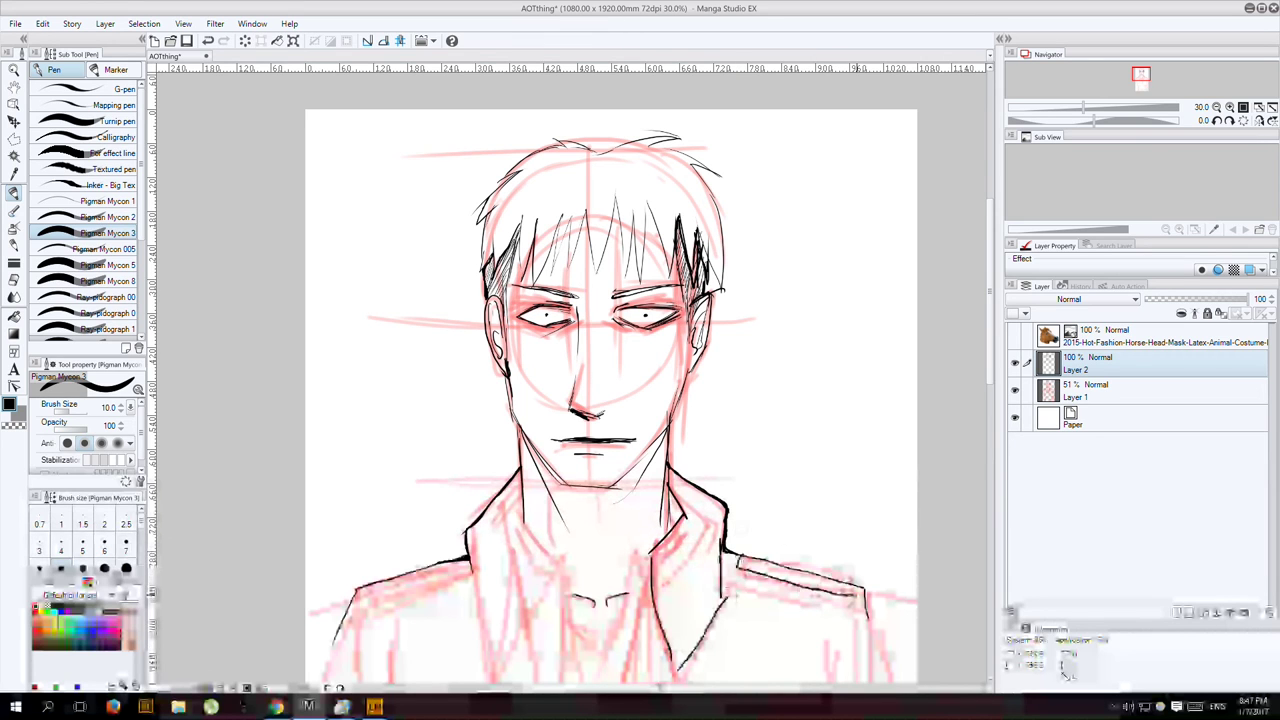
{"action": "left_click_drag", "start_coordinate": [794, 572], "coordinate": [795, 585]}
{"action": "mouse_move", "coordinate": [815, 575]}
{"action": "left_mouse_down"}
{"action": "mouse_move", "coordinate": [811, 589]}
{"action": "mouse_move", "coordinate": [762, 567]}
{"action": "left_mouse_up"}
{"action": "left_click_drag", "start_coordinate": [466, 576], "coordinate": [352, 630]}
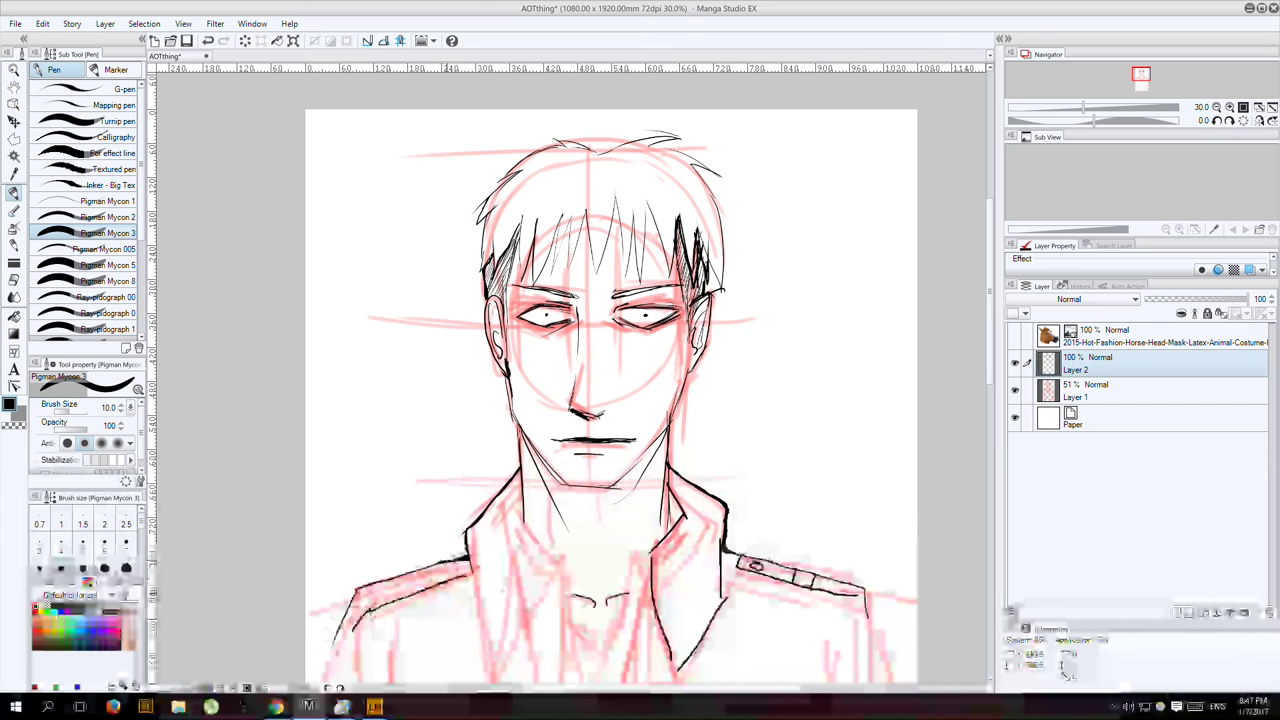
{"action": "mouse_move", "coordinate": [456, 563]}
{"action": "left_mouse_down"}
{"action": "mouse_move", "coordinate": [466, 577]}
{"action": "mouse_move", "coordinate": [398, 594]}
{"action": "mouse_move", "coordinate": [443, 574]}
{"action": "left_mouse_up"}
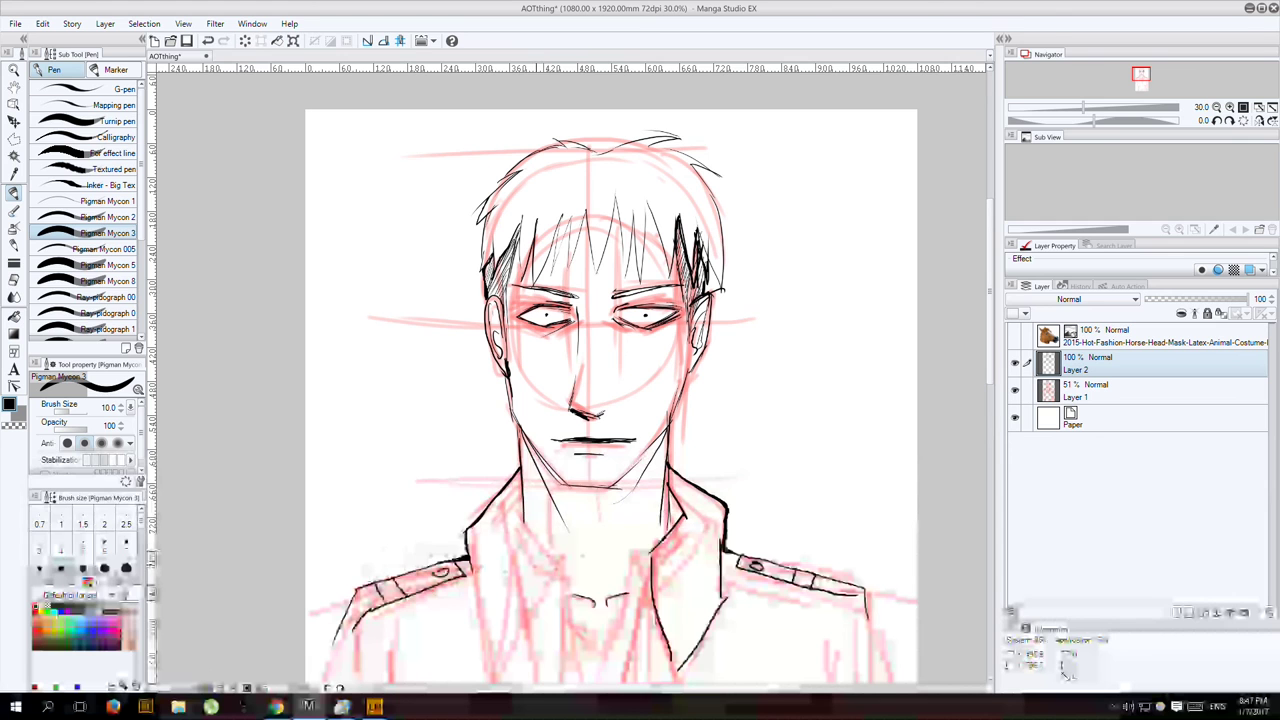
Ink the outer and inner edges of the left sleeve down to the canvas edge.
{"action": "scroll", "coordinate": [267, 347], "scroll_direction": "down", "scroll_amount": 5}
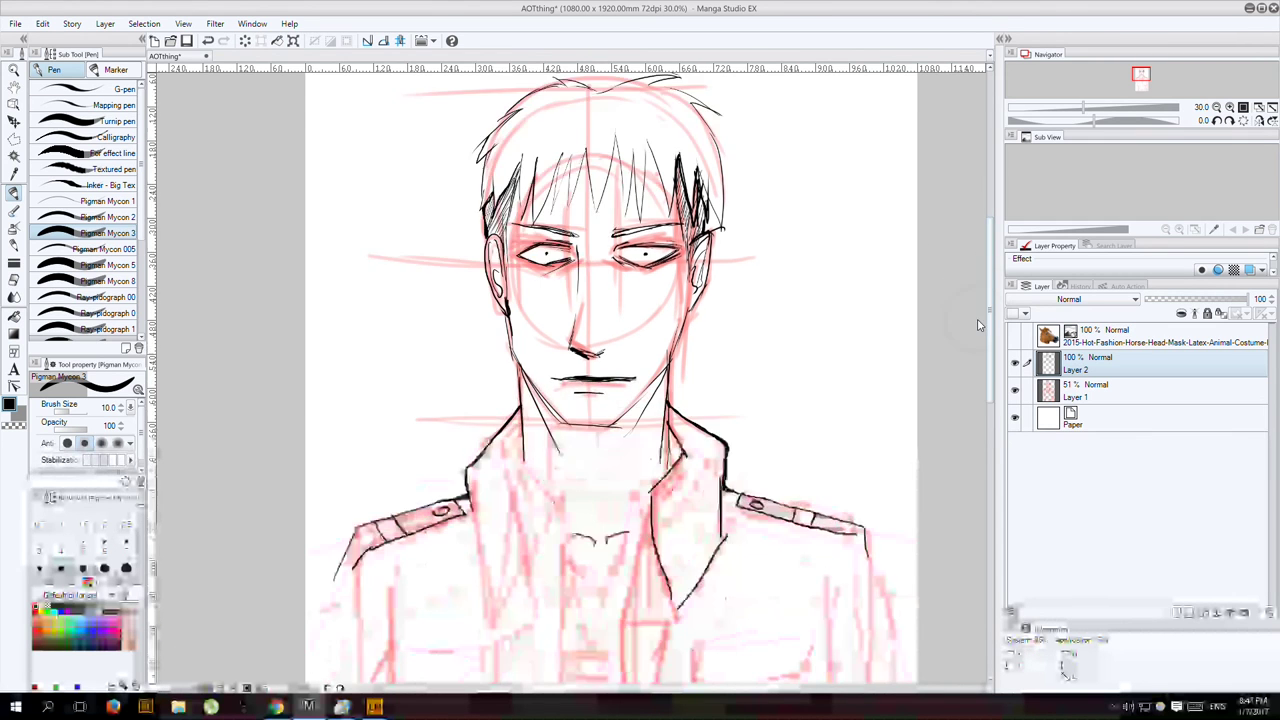
{"action": "left_click_drag", "start_coordinate": [353, 316], "coordinate": [306, 382]}
{"action": "left_click_drag", "start_coordinate": [384, 414], "coordinate": [306, 572]}
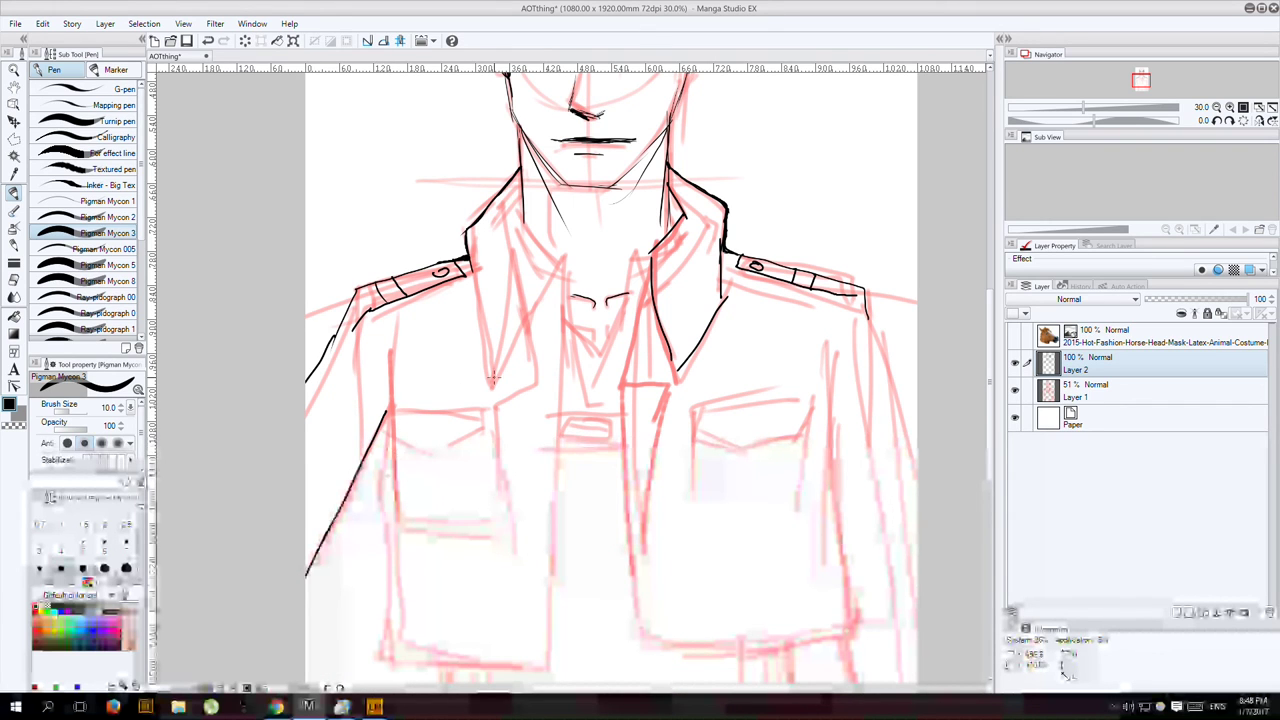
Ink the left lapel, the long vertical front line and the folded-back front edges on both sides of the jacket.
{"action": "mouse_move", "coordinate": [491, 380]}
{"action": "left_mouse_down"}
{"action": "mouse_move", "coordinate": [560, 262]}
{"action": "mouse_move", "coordinate": [555, 604]}
{"action": "left_mouse_up"}
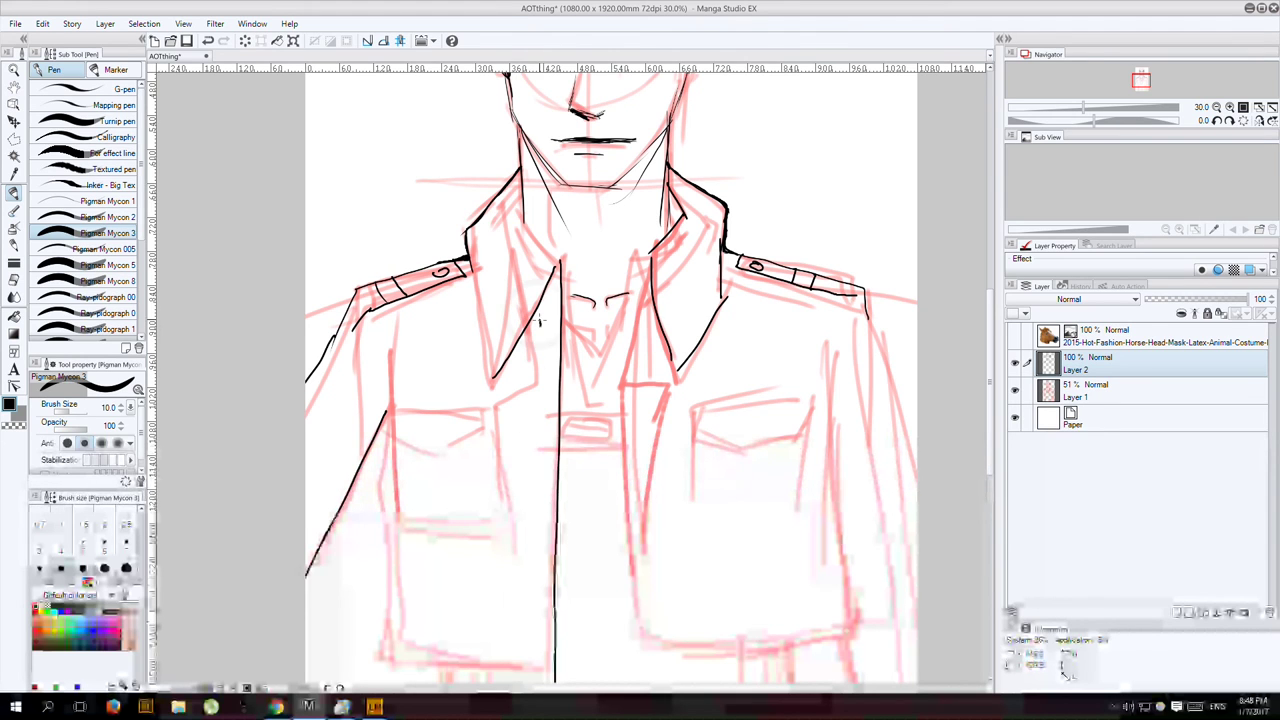
{"action": "mouse_move", "coordinate": [541, 315]}
{"action": "left_mouse_down"}
{"action": "mouse_move", "coordinate": [534, 378]}
{"action": "mouse_move", "coordinate": [493, 403]}
{"action": "mouse_move", "coordinate": [542, 612]}
{"action": "left_mouse_up"}
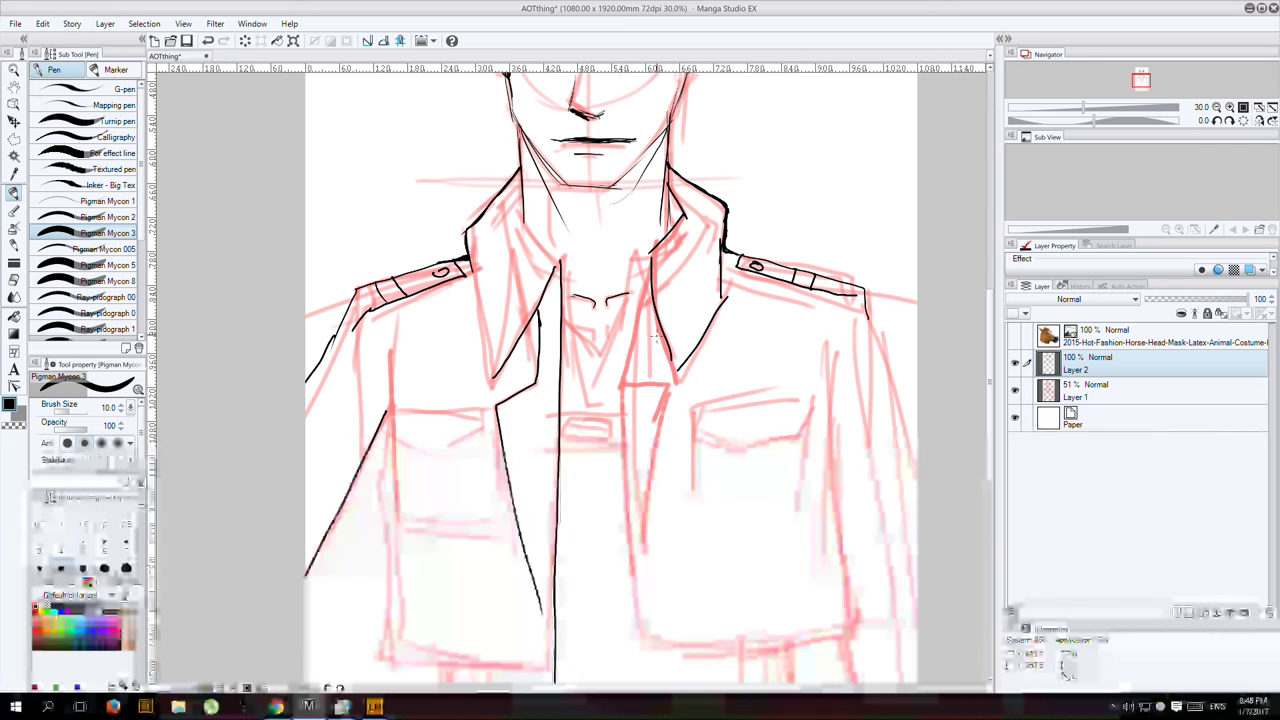
{"action": "mouse_move", "coordinate": [652, 322]}
{"action": "left_mouse_down"}
{"action": "mouse_move", "coordinate": [644, 387]}
{"action": "mouse_move", "coordinate": [681, 400]}
{"action": "mouse_move", "coordinate": [656, 502]}
{"action": "mouse_move", "coordinate": [640, 682]}
{"action": "left_mouse_up"}
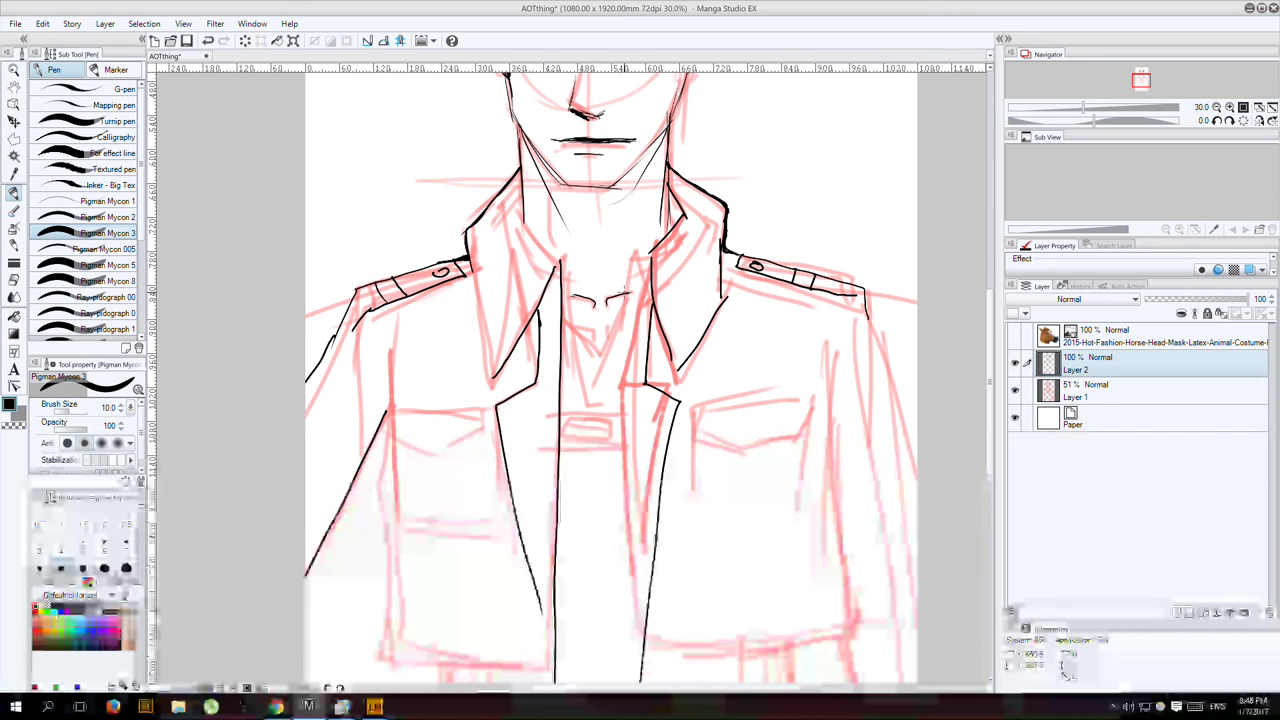
Ink the open shirt collar, the right inner jacket edge and the buckled strap across the chest.
{"action": "left_click_drag", "start_coordinate": [648, 250], "coordinate": [630, 343]}
{"action": "left_click_drag", "start_coordinate": [616, 448], "coordinate": [627, 682]}
{"action": "mouse_move", "coordinate": [632, 260]}
{"action": "left_mouse_down"}
{"action": "mouse_move", "coordinate": [630, 315]}
{"action": "mouse_move", "coordinate": [650, 257]}
{"action": "left_mouse_up"}
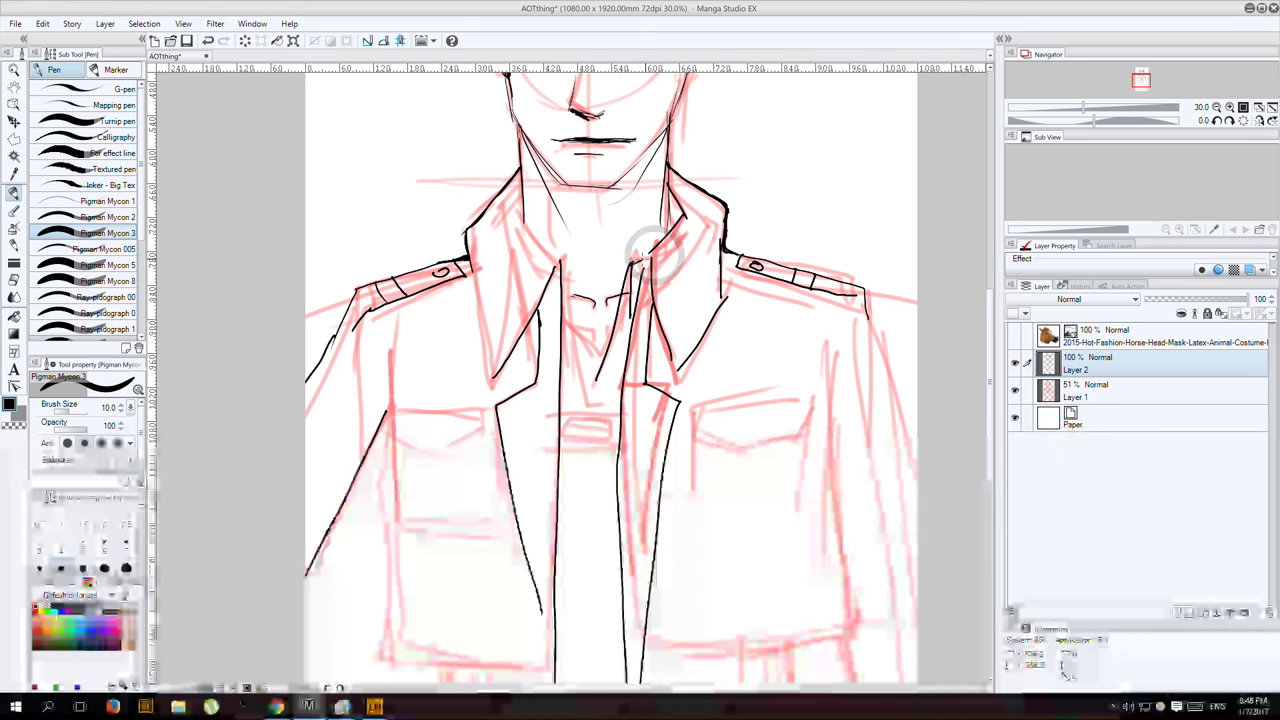
{"action": "left_click_drag", "start_coordinate": [563, 262], "coordinate": [593, 398]}
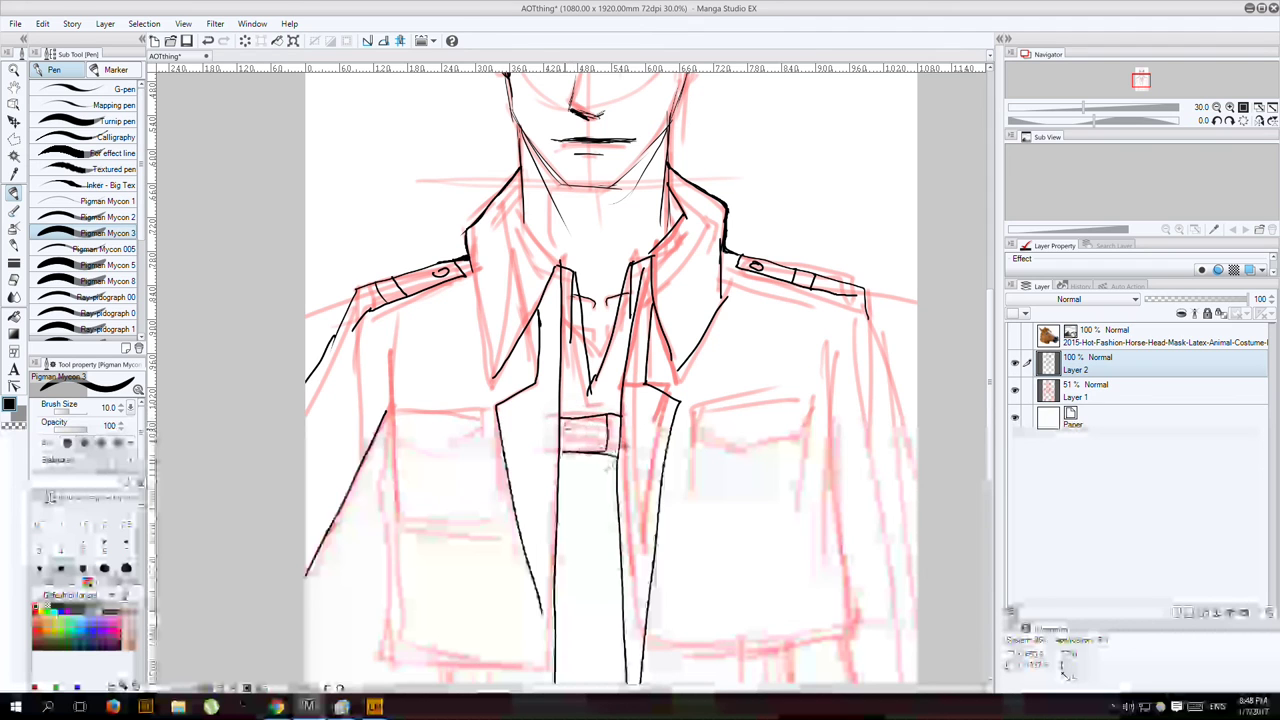
{"action": "mouse_move", "coordinate": [563, 424]}
{"action": "left_mouse_down"}
{"action": "mouse_move", "coordinate": [600, 422]}
{"action": "mouse_move", "coordinate": [604, 446]}
{"action": "mouse_move", "coordinate": [560, 448]}
{"action": "mouse_move", "coordinate": [604, 430]}
{"action": "mouse_move", "coordinate": [560, 455]}
{"action": "left_mouse_up"}
Ink the right chest pocket with its pointed flap and button, plus the short fold line beside it.
{"action": "mouse_move", "coordinate": [695, 403]}
{"action": "left_mouse_down"}
{"action": "mouse_move", "coordinate": [800, 399]}
{"action": "mouse_move", "coordinate": [692, 468]}
{"action": "mouse_move", "coordinate": [691, 503]}
{"action": "left_mouse_up"}
{"action": "mouse_move", "coordinate": [808, 402]}
{"action": "left_mouse_down"}
{"action": "mouse_move", "coordinate": [792, 510]}
{"action": "mouse_move", "coordinate": [700, 519]}
{"action": "left_mouse_up"}
{"action": "left_click_drag", "start_coordinate": [681, 400], "coordinate": [677, 510]}
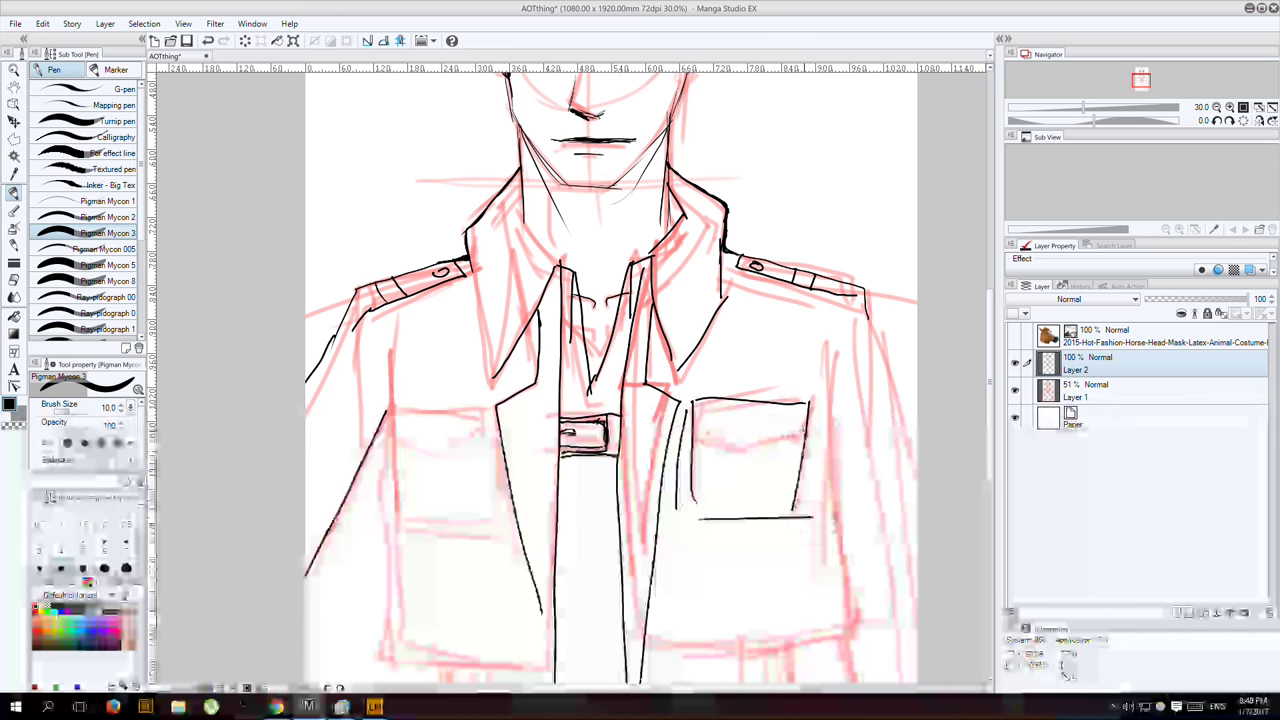
{"action": "left_click_drag", "start_coordinate": [692, 432], "coordinate": [740, 454]}
{"action": "mouse_move", "coordinate": [740, 454]}
{"action": "left_mouse_down"}
{"action": "mouse_move", "coordinate": [768, 448]}
{"action": "mouse_move", "coordinate": [748, 439]}
{"action": "left_mouse_up"}
Ink the left chest pocket with its pointed flap and button.
{"action": "mouse_move", "coordinate": [497, 401]}
{"action": "left_mouse_down"}
{"action": "mouse_move", "coordinate": [388, 412]}
{"action": "mouse_move", "coordinate": [408, 543]}
{"action": "left_mouse_up"}
{"action": "left_click_drag", "start_coordinate": [516, 530], "coordinate": [402, 524]}
{"action": "left_click_drag", "start_coordinate": [490, 421], "coordinate": [442, 452]}
Ink the jacket's side edges and bottom hem on both halves, with heavier strokes at the armpits and the left armhole.
{"action": "mouse_move", "coordinate": [381, 410]}
{"action": "left_mouse_down"}
{"action": "mouse_move", "coordinate": [385, 540]}
{"action": "mouse_move", "coordinate": [458, 673]}
{"action": "mouse_move", "coordinate": [520, 672]}
{"action": "left_mouse_up"}
{"action": "left_click_drag", "start_coordinate": [852, 630], "coordinate": [625, 650]}
{"action": "mouse_move", "coordinate": [850, 608]}
{"action": "left_mouse_down"}
{"action": "mouse_move", "coordinate": [835, 346]}
{"action": "mouse_move", "coordinate": [834, 378]}
{"action": "left_mouse_up"}
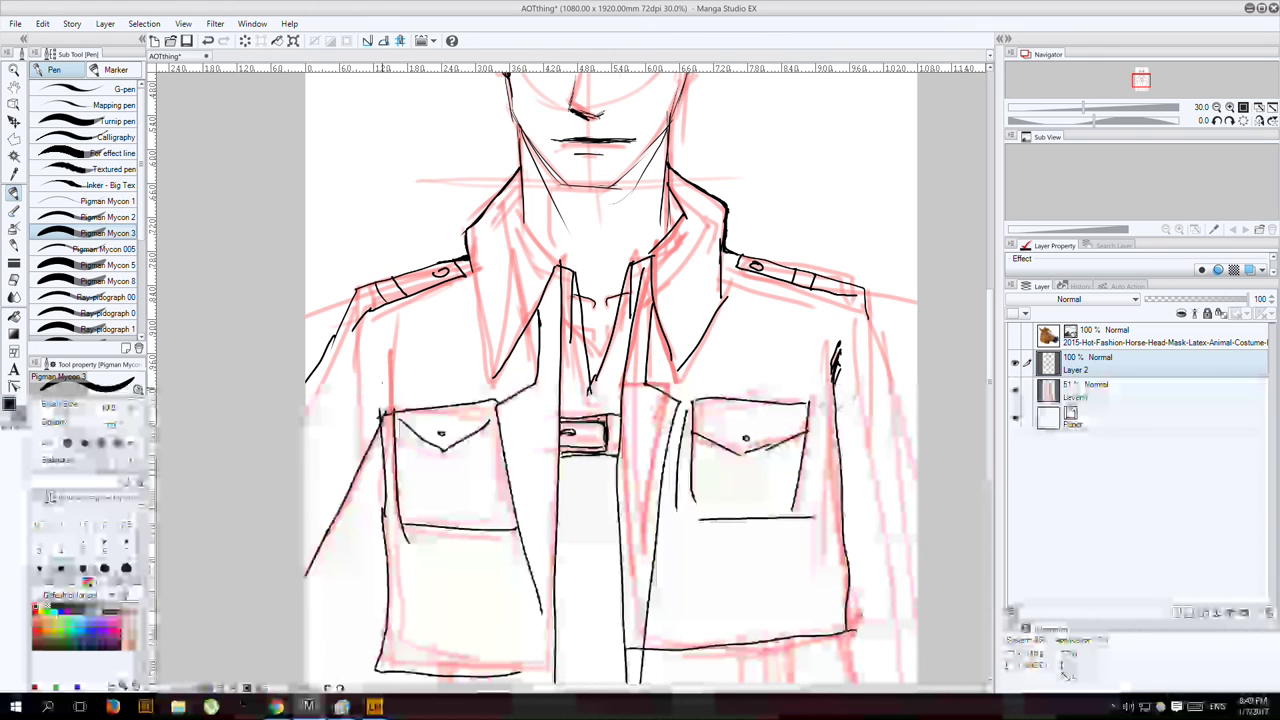
{"action": "mouse_move", "coordinate": [382, 414]}
{"action": "left_mouse_down"}
{"action": "mouse_move", "coordinate": [375, 360]}
{"action": "mouse_move", "coordinate": [381, 414]}
{"action": "left_mouse_up"}
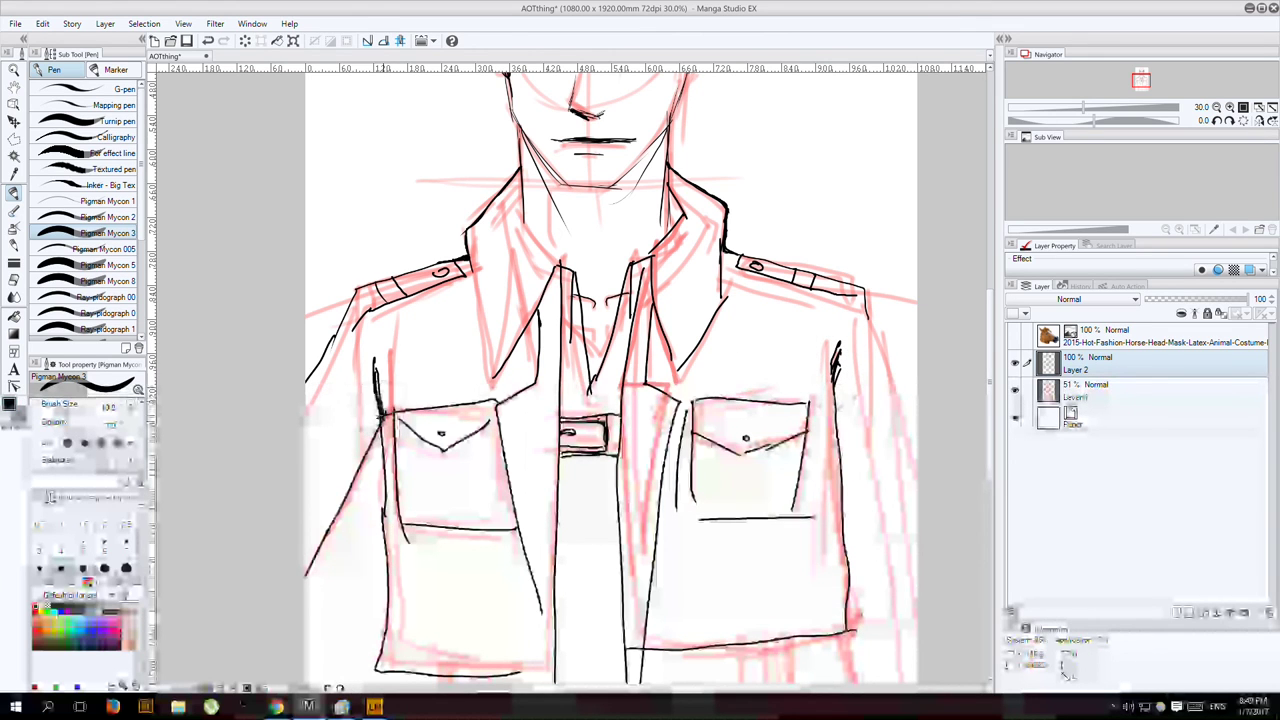
{"action": "left_click_drag", "start_coordinate": [356, 312], "coordinate": [375, 370]}
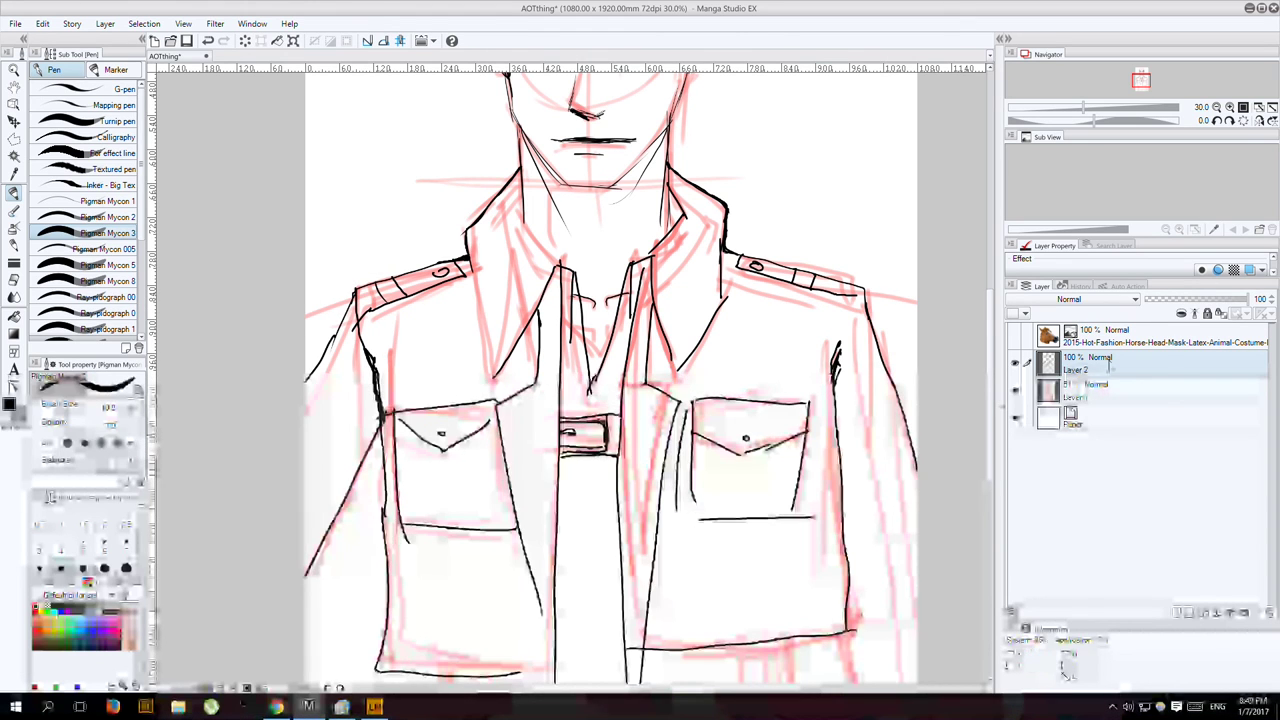
Extend the left hem to the front opening and ink the slanted lines running down both sides of the opening.
{"action": "left_click_drag", "start_coordinate": [989, 424], "coordinate": [987, 518]}
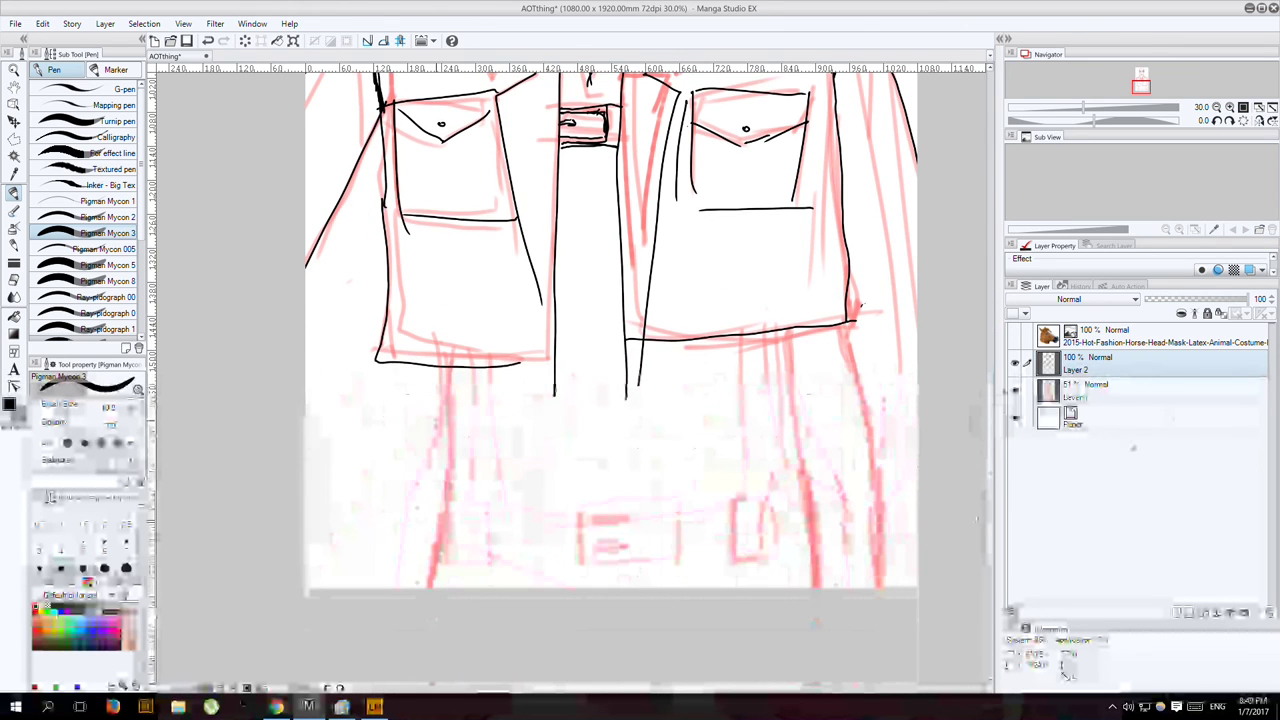
{"action": "left_click_drag", "start_coordinate": [510, 362], "coordinate": [552, 361]}
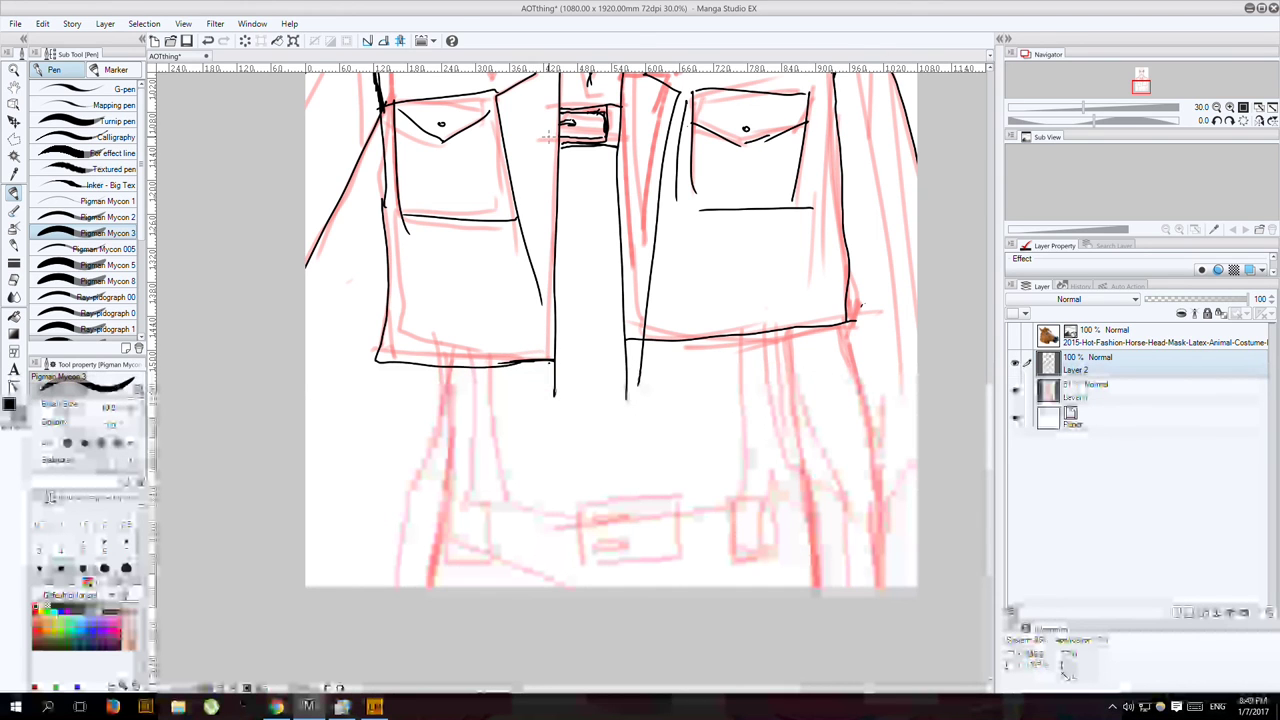
{"action": "left_click_drag", "start_coordinate": [555, 143], "coordinate": [552, 365]}
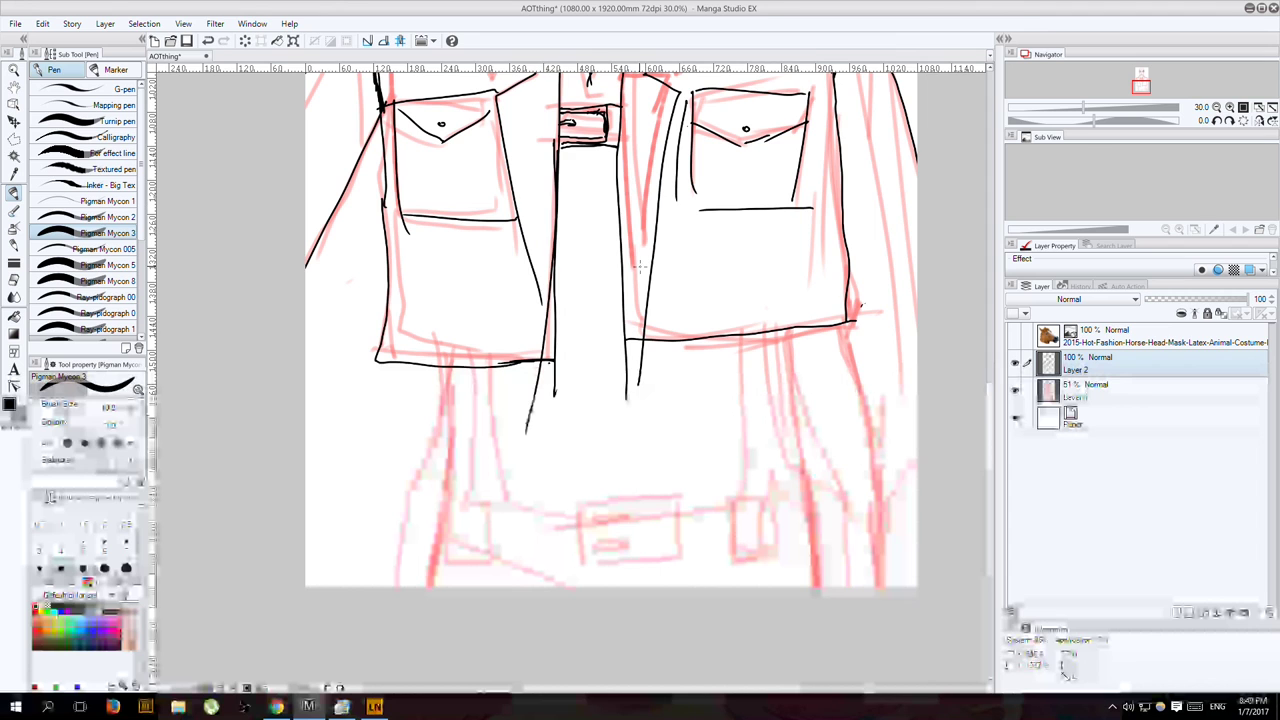
{"action": "left_click_drag", "start_coordinate": [624, 68], "coordinate": [672, 413]}
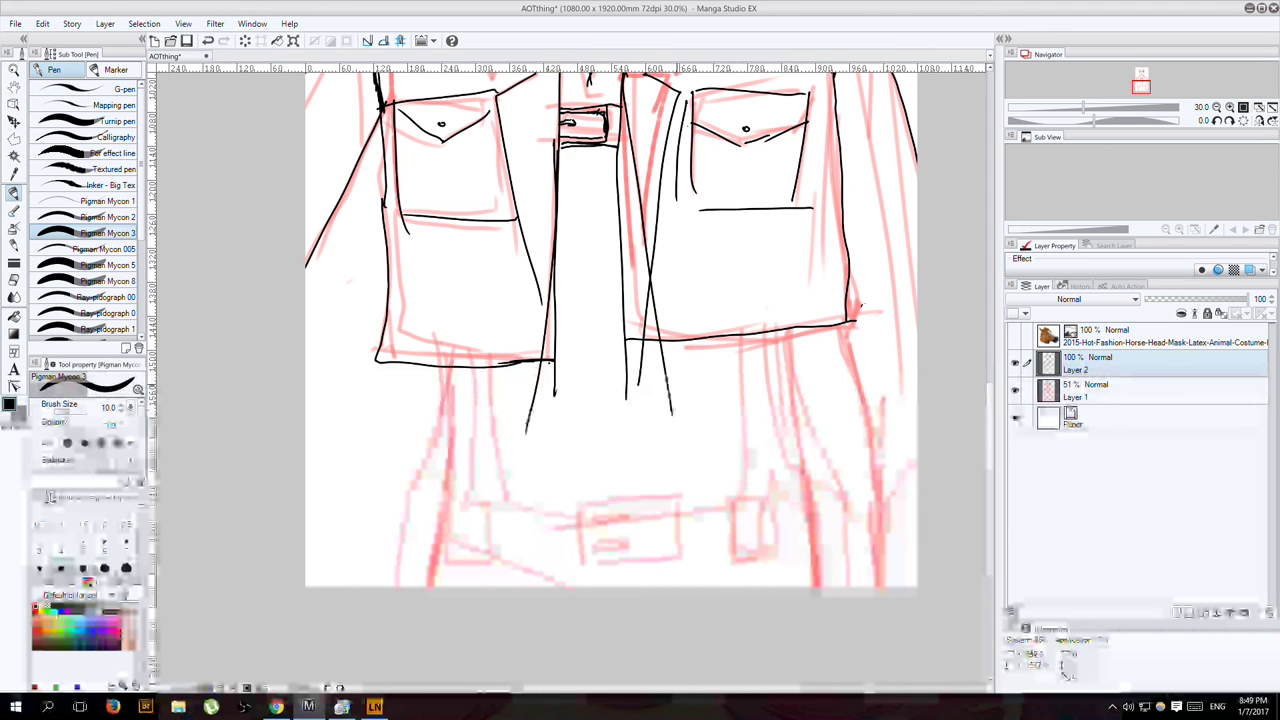
Ink both sides of the waist and hips from the jacket hem down to the bottom of the canvas.
{"action": "left_click_drag", "start_coordinate": [777, 328], "coordinate": [797, 588]}
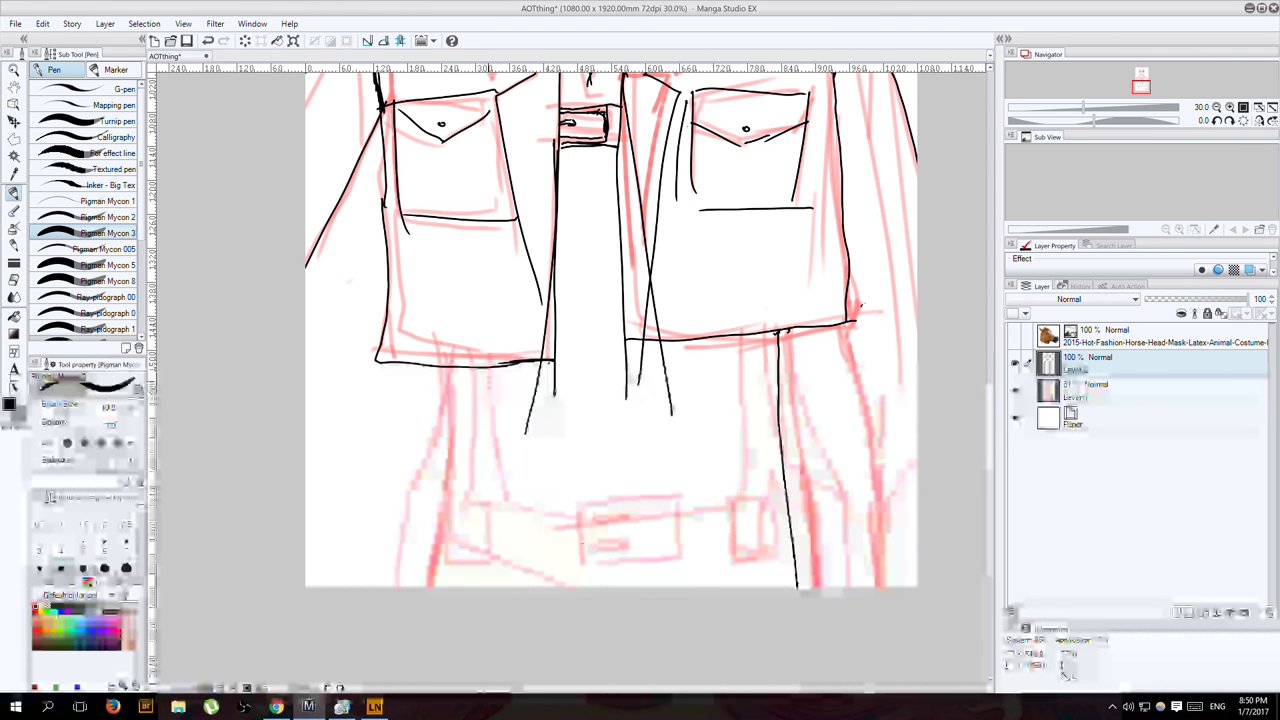
{"action": "left_click_drag", "start_coordinate": [441, 366], "coordinate": [455, 446]}
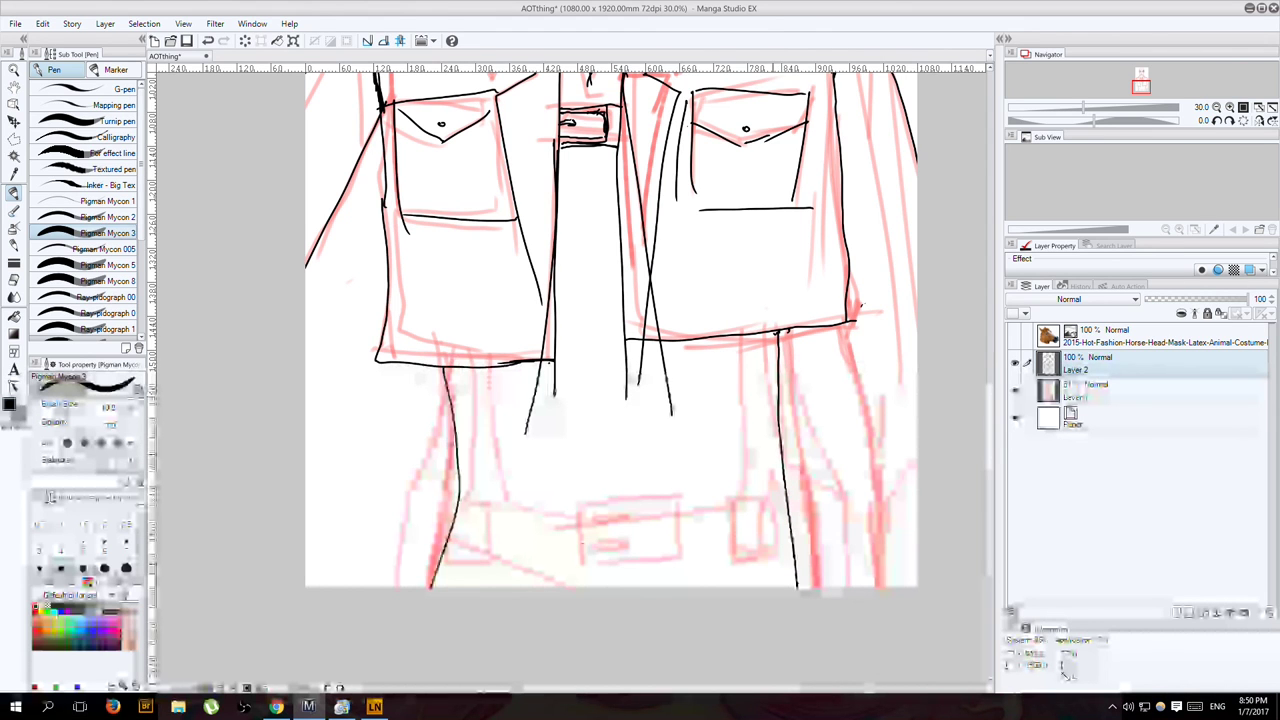
{"action": "mouse_move", "coordinate": [786, 330]}
{"action": "left_mouse_down"}
{"action": "mouse_move", "coordinate": [780, 410]}
{"action": "mouse_move", "coordinate": [807, 588]}
{"action": "left_mouse_up"}
Ink the curved upper belt line and the vertical straps that fork above it on both sides of the waist.
{"action": "left_click_drag", "start_coordinate": [676, 499], "coordinate": [536, 508]}
{"action": "mouse_move", "coordinate": [536, 508]}
{"action": "left_mouse_down"}
{"action": "mouse_move", "coordinate": [738, 518]}
{"action": "mouse_move", "coordinate": [790, 503]}
{"action": "left_mouse_up"}
{"action": "left_click_drag", "start_coordinate": [388, 473], "coordinate": [768, 520]}
{"action": "left_click_drag", "start_coordinate": [494, 368], "coordinate": [521, 520]}
{"action": "left_click_drag", "start_coordinate": [468, 364], "coordinate": [470, 510]}
{"action": "mouse_move", "coordinate": [712, 333]}
{"action": "left_mouse_down"}
{"action": "mouse_move", "coordinate": [718, 520]}
{"action": "mouse_move", "coordinate": [780, 498]}
{"action": "left_mouse_up"}
{"action": "left_click_drag", "start_coordinate": [720, 438], "coordinate": [677, 524]}
{"action": "left_click_drag", "start_coordinate": [741, 462], "coordinate": [713, 534]}
{"action": "left_click_drag", "start_coordinate": [484, 440], "coordinate": [465, 508]}
{"action": "left_click_drag", "start_coordinate": [466, 380], "coordinate": [482, 446]}
{"action": "mouse_move", "coordinate": [482, 440]}
{"action": "left_mouse_down"}
{"action": "mouse_move", "coordinate": [516, 512]}
{"action": "mouse_move", "coordinate": [542, 512]}
{"action": "left_mouse_up"}
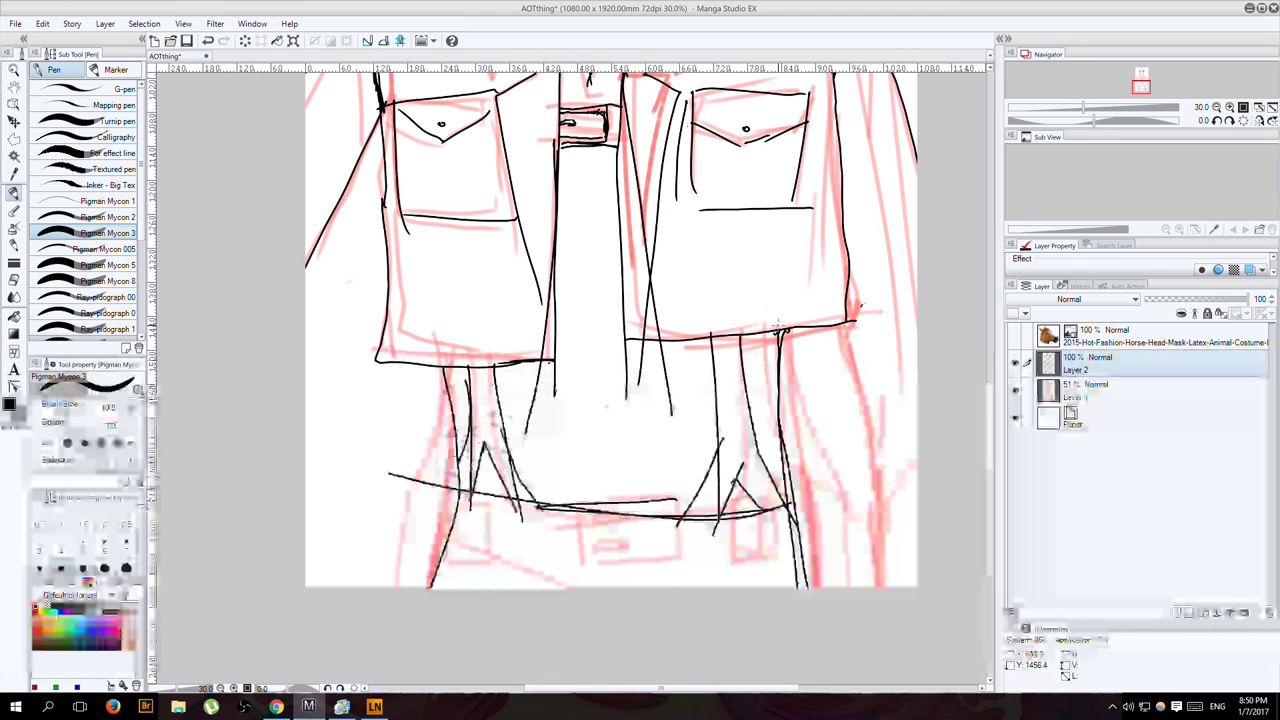
Ink two long lines from the right end of the jacket hem down to the bottom of the canvas.
{"action": "left_click_drag", "start_coordinate": [842, 327], "coordinate": [872, 588]}
{"action": "mouse_move", "coordinate": [790, 330]}
{"action": "left_mouse_down"}
{"action": "mouse_move", "coordinate": [779, 446]}
{"action": "mouse_move", "coordinate": [826, 592]}
{"action": "left_mouse_up"}
Erase the stray line ends below the jacket hem, along the belt line and at the strap forks with the Hard eraser.
{"action": "key", "text": "e"}
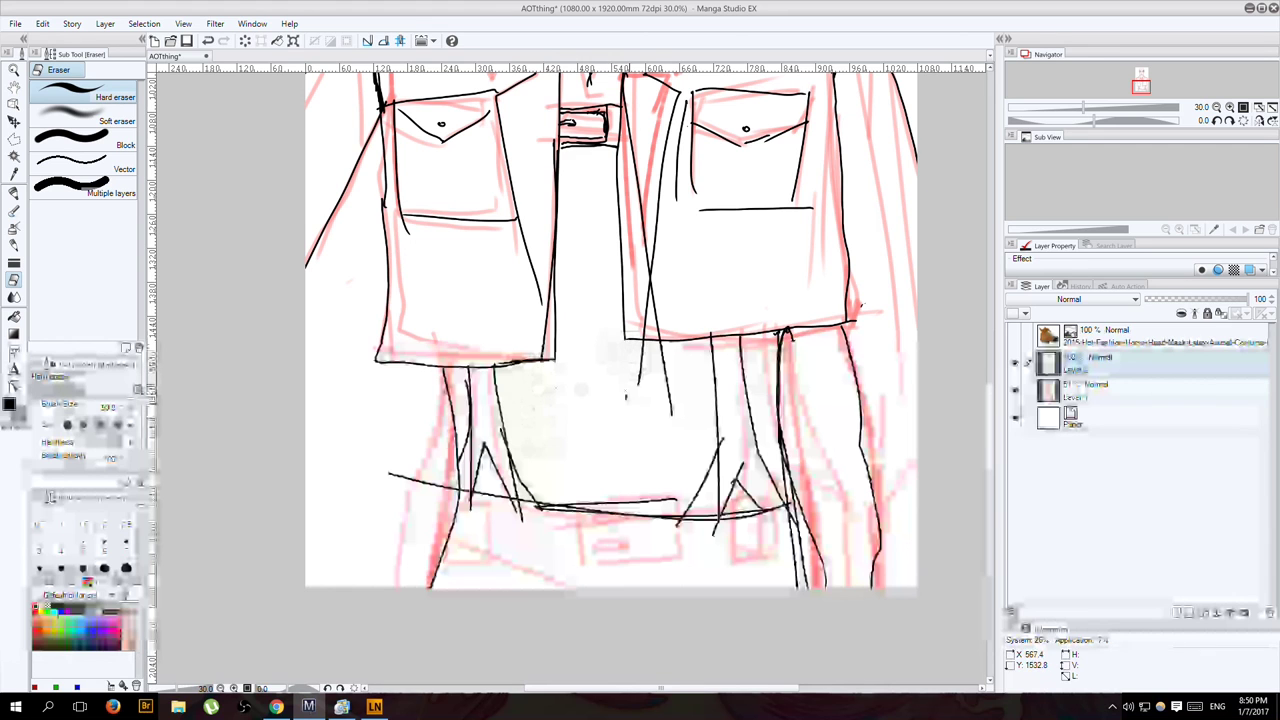
{"action": "left_click_drag", "start_coordinate": [450, 484], "coordinate": [390, 476]}
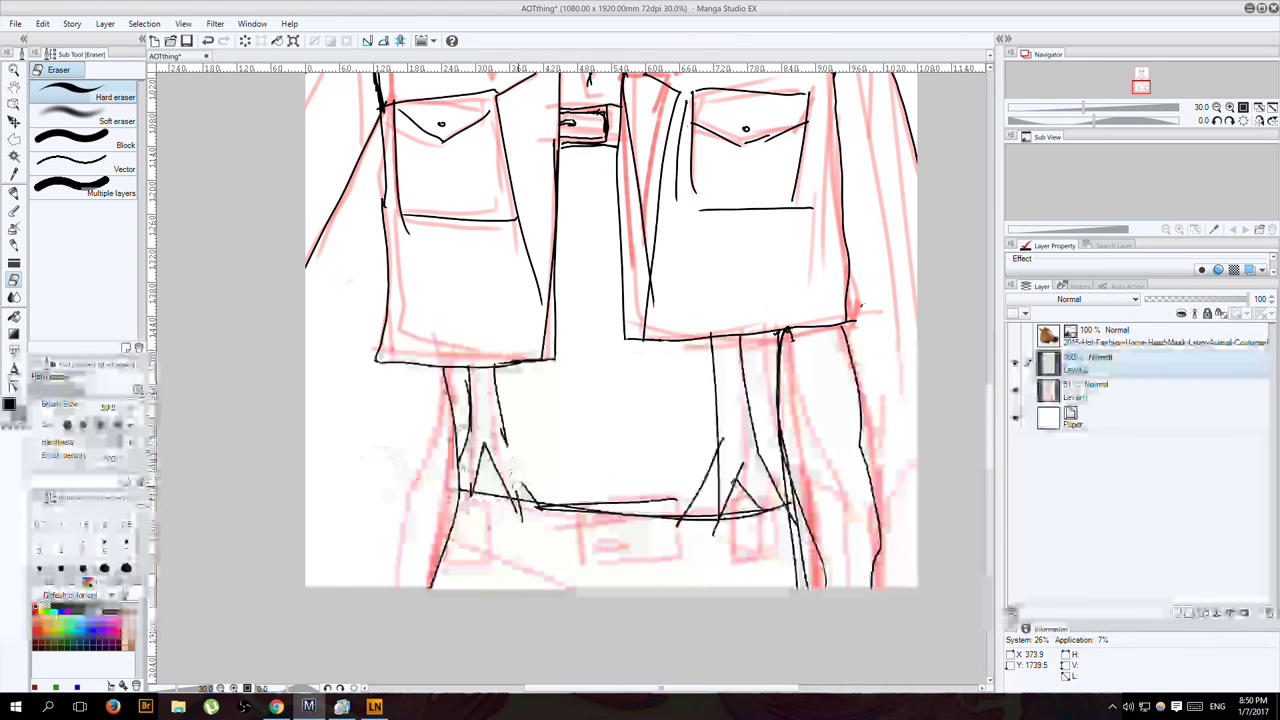
{"action": "left_click_drag", "start_coordinate": [517, 486], "coordinate": [520, 508]}
{"action": "left_click_drag", "start_coordinate": [678, 497], "coordinate": [560, 503]}
{"action": "left_click_drag", "start_coordinate": [720, 446], "coordinate": [718, 510]}
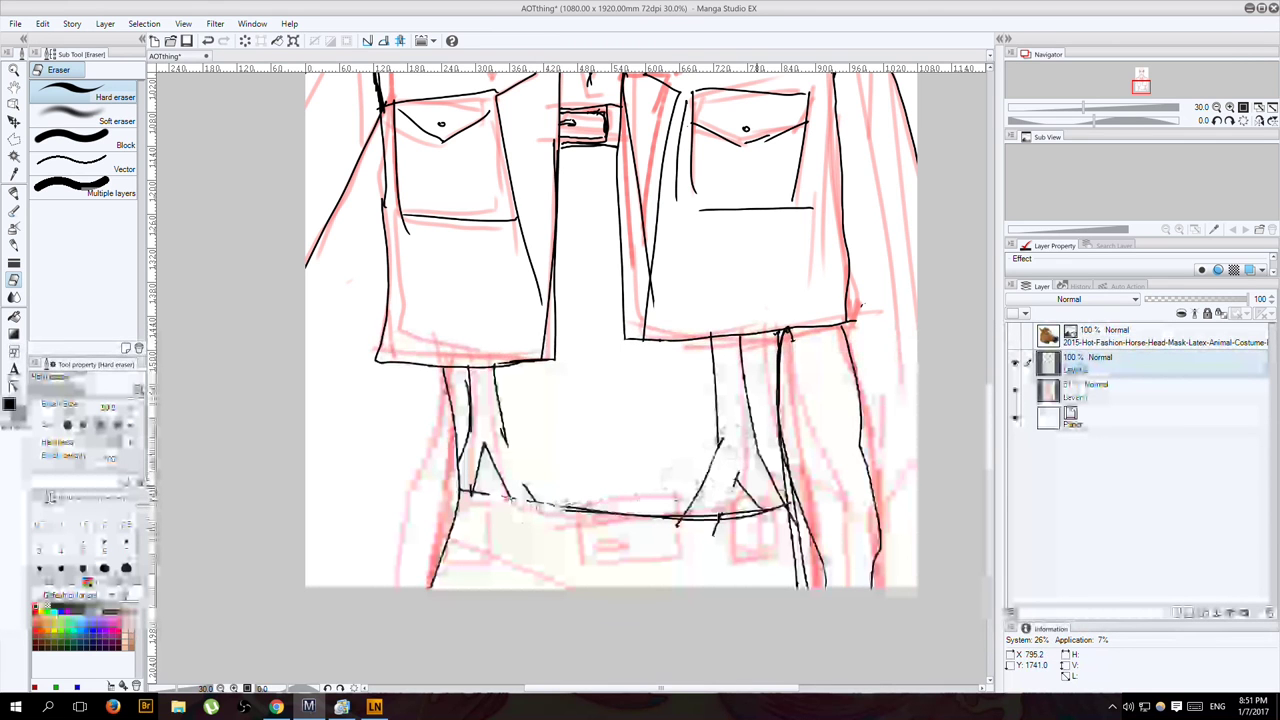
Hide the red sketch on Layer 1 to check the black line art on its own.
{"action": "mouse_move", "coordinate": [989, 418]}
{"action": "left_mouse_down"}
{"action": "mouse_move", "coordinate": [988, 279]}
{"action": "mouse_move", "coordinate": [988, 308]}
{"action": "left_mouse_up"}
{"action": "left_click", "coordinate": [1015, 390]}
{"action": "left_click", "coordinate": [1217, 106]}
{"action": "left_click", "coordinate": [1230, 107]}
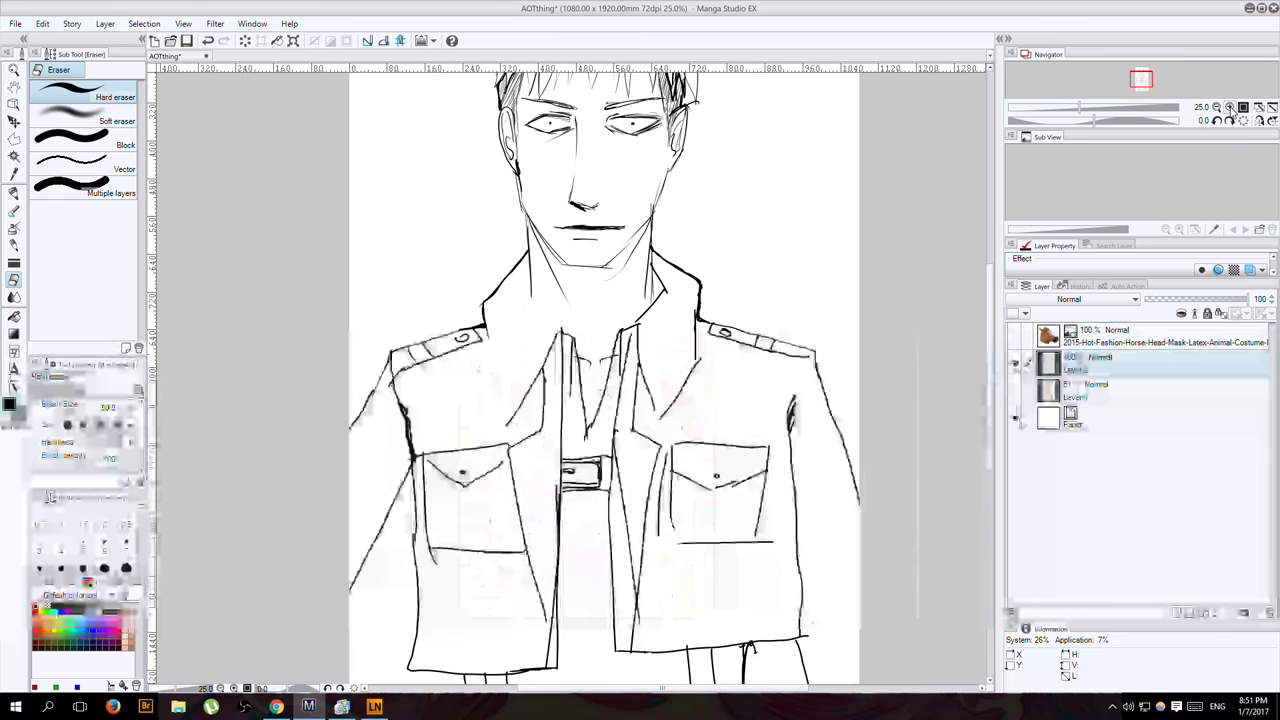
Ink the outer edge of the left collar flap and hatch a shadow beneath the chin with the G-pen, tidying the hatching with the Hard eraser.
{"action": "key", "text": "p"}
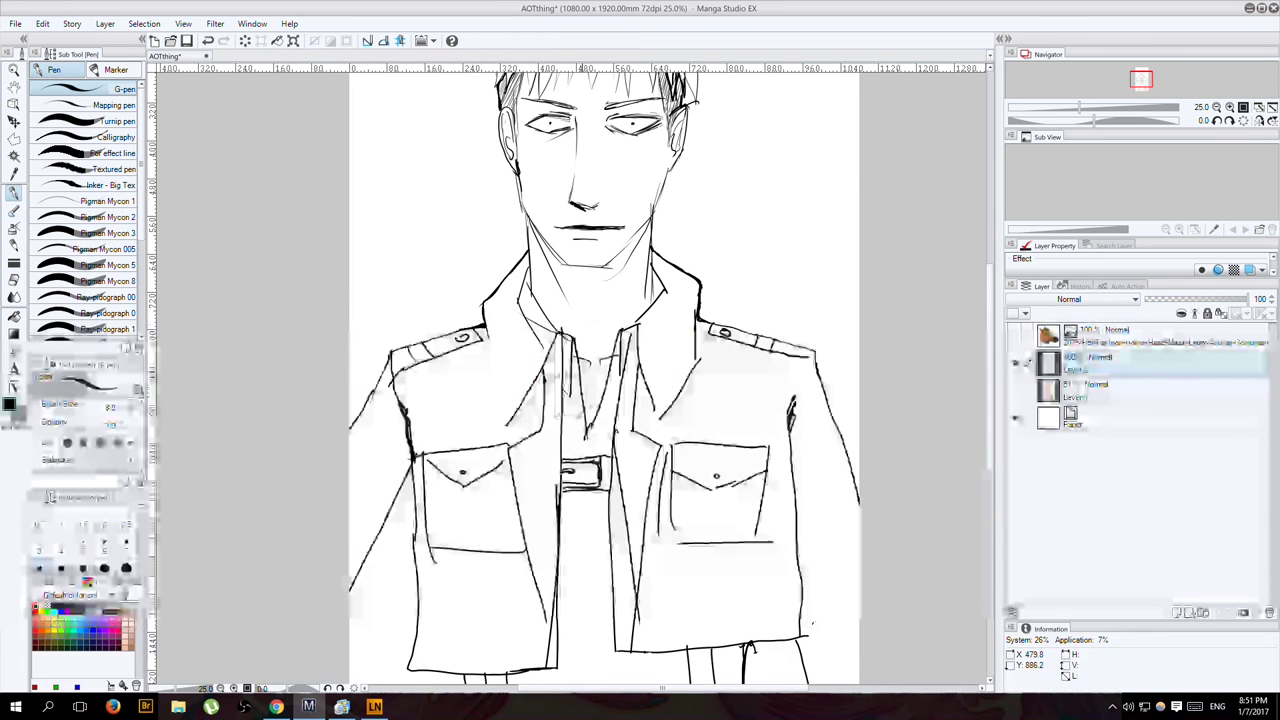
{"action": "left_click_drag", "start_coordinate": [487, 330], "coordinate": [509, 418]}
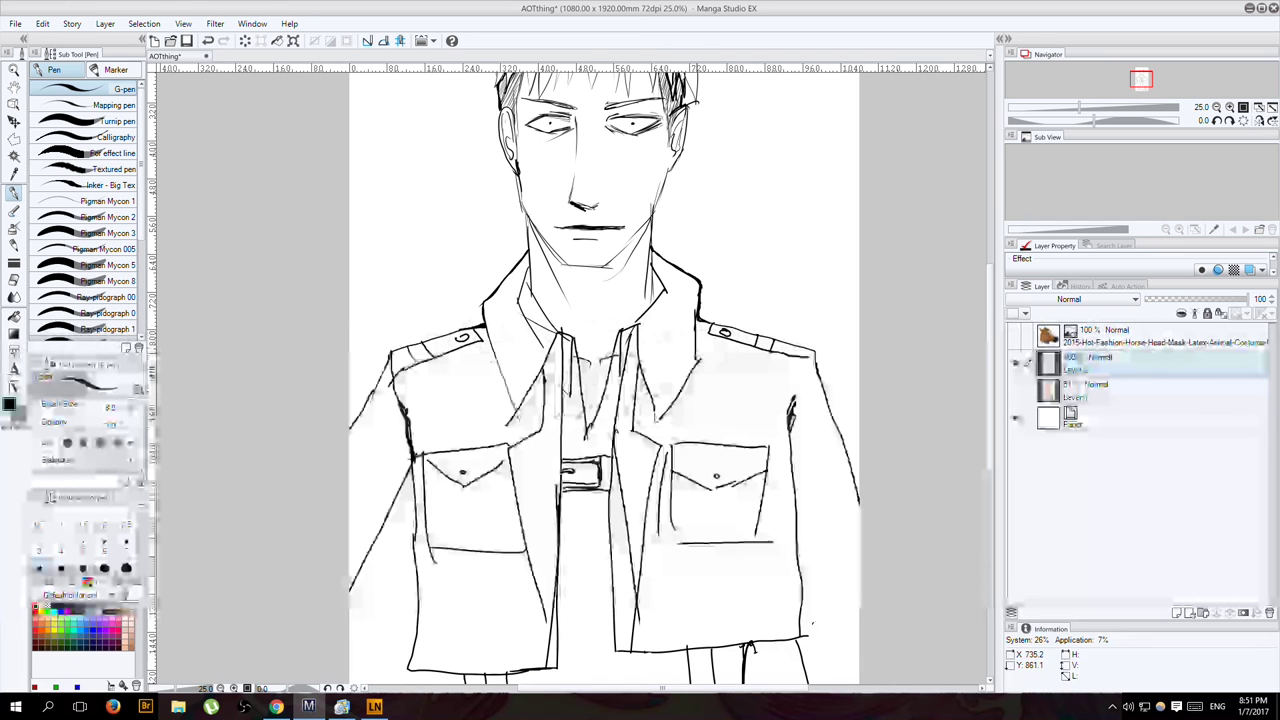
{"action": "left_click_drag", "start_coordinate": [648, 228], "coordinate": [558, 302]}
{"action": "mouse_move", "coordinate": [632, 250]}
{"action": "left_mouse_down"}
{"action": "mouse_move", "coordinate": [575, 298]}
{"action": "mouse_move", "coordinate": [552, 284]}
{"action": "mouse_move", "coordinate": [568, 302]}
{"action": "left_mouse_up"}
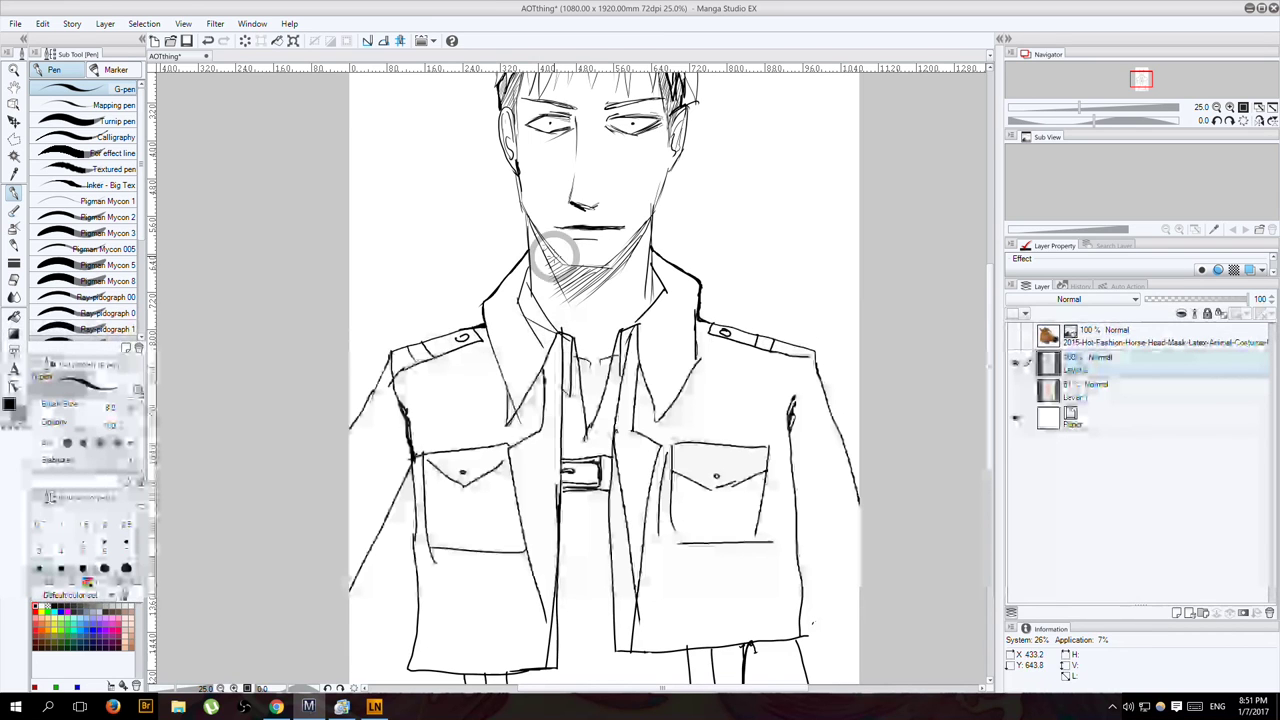
{"action": "left_click", "coordinate": [14, 280]}
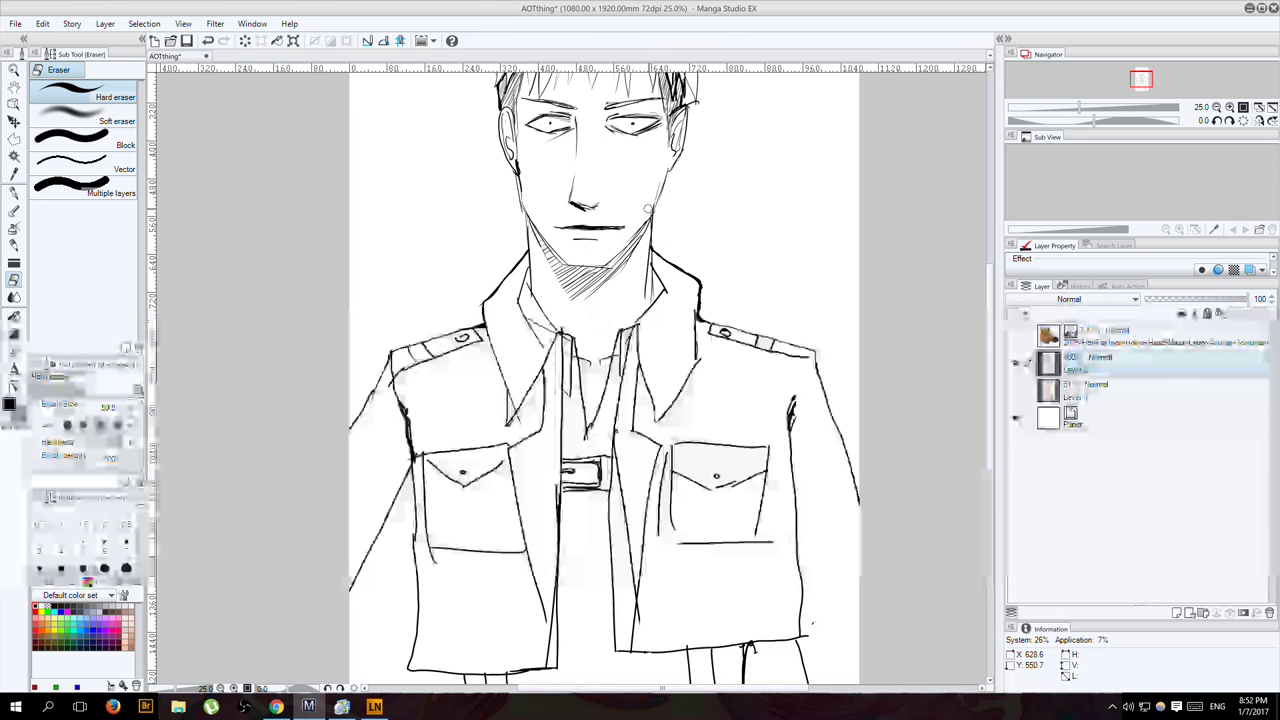
Apply the transform of the horse head image over the character's face and set its layer's blending mode to Multiply.
{"action": "left_click_drag", "start_coordinate": [990, 356], "coordinate": [996, 310]}
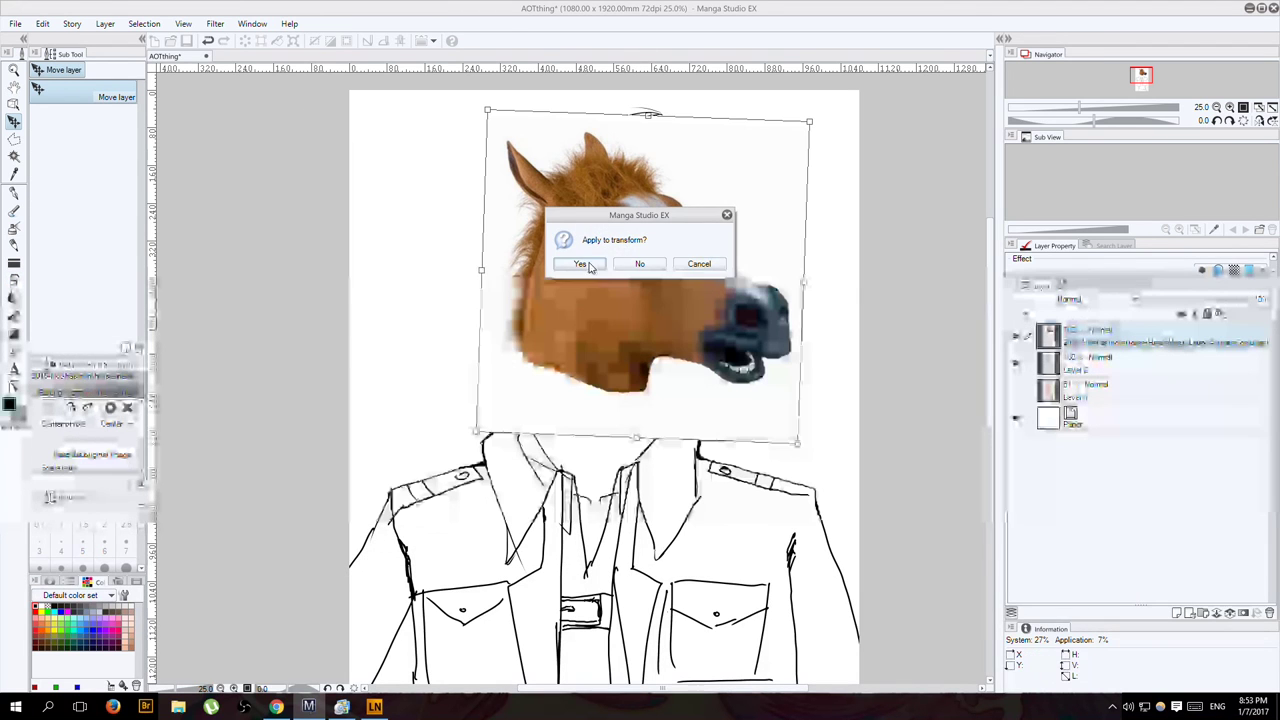
{"action": "left_click", "coordinate": [592, 263]}
{"action": "left_click", "coordinate": [1100, 299]}
{"action": "left_click", "coordinate": [1097, 326]}
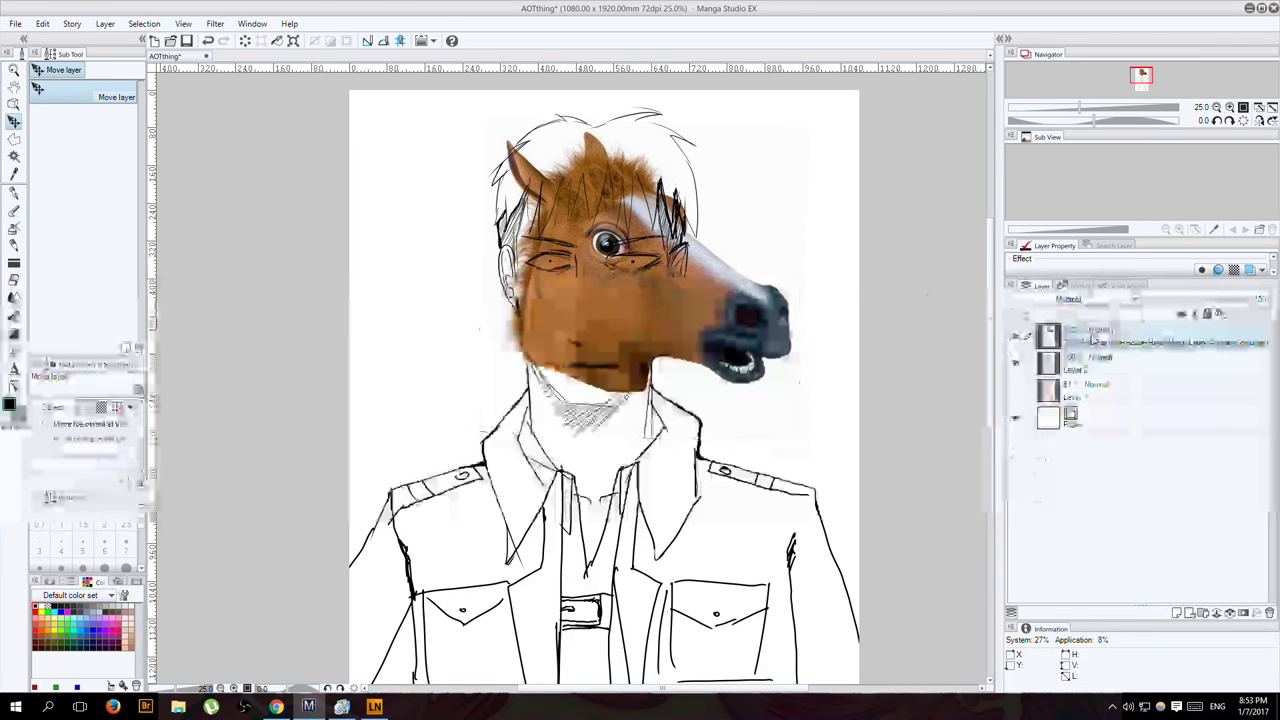
Reposition and enlarge the horse head image so that it covers the character's head down to the collar.
{"action": "left_click_drag", "start_coordinate": [758, 326], "coordinate": [763, 368]}
{"action": "key", "text": "ctrl+t"}
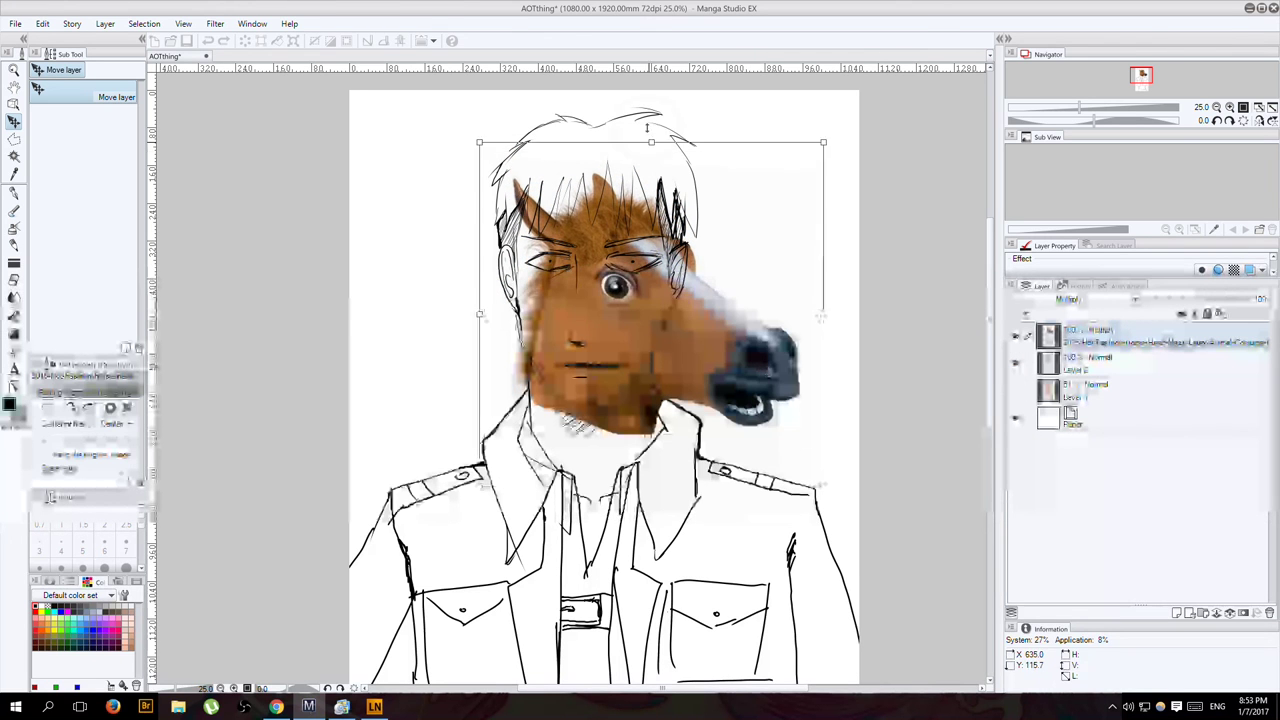
{"action": "left_click_drag", "start_coordinate": [651, 129], "coordinate": [660, 57]}
{"action": "mouse_move", "coordinate": [772, 272]}
{"action": "left_mouse_down"}
{"action": "mouse_move", "coordinate": [763, 302]}
{"action": "mouse_move", "coordinate": [755, 278]}
{"action": "left_mouse_up"}
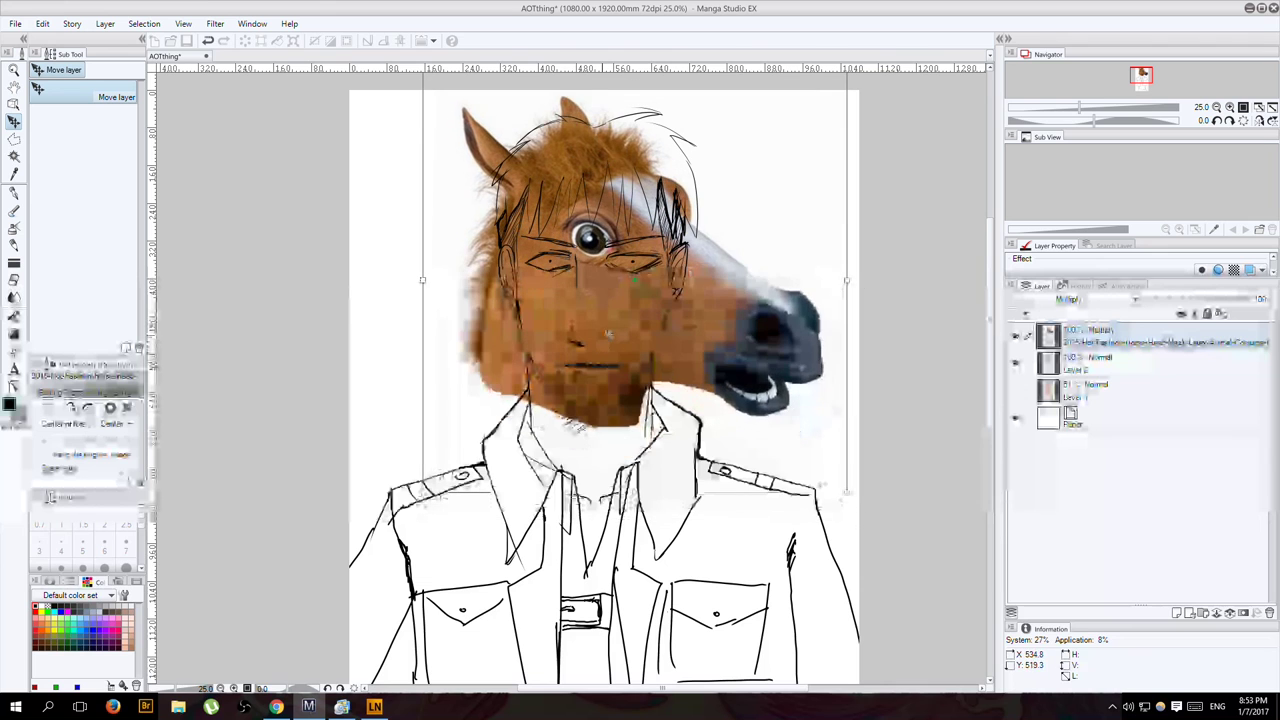
{"action": "key", "text": "Return"}
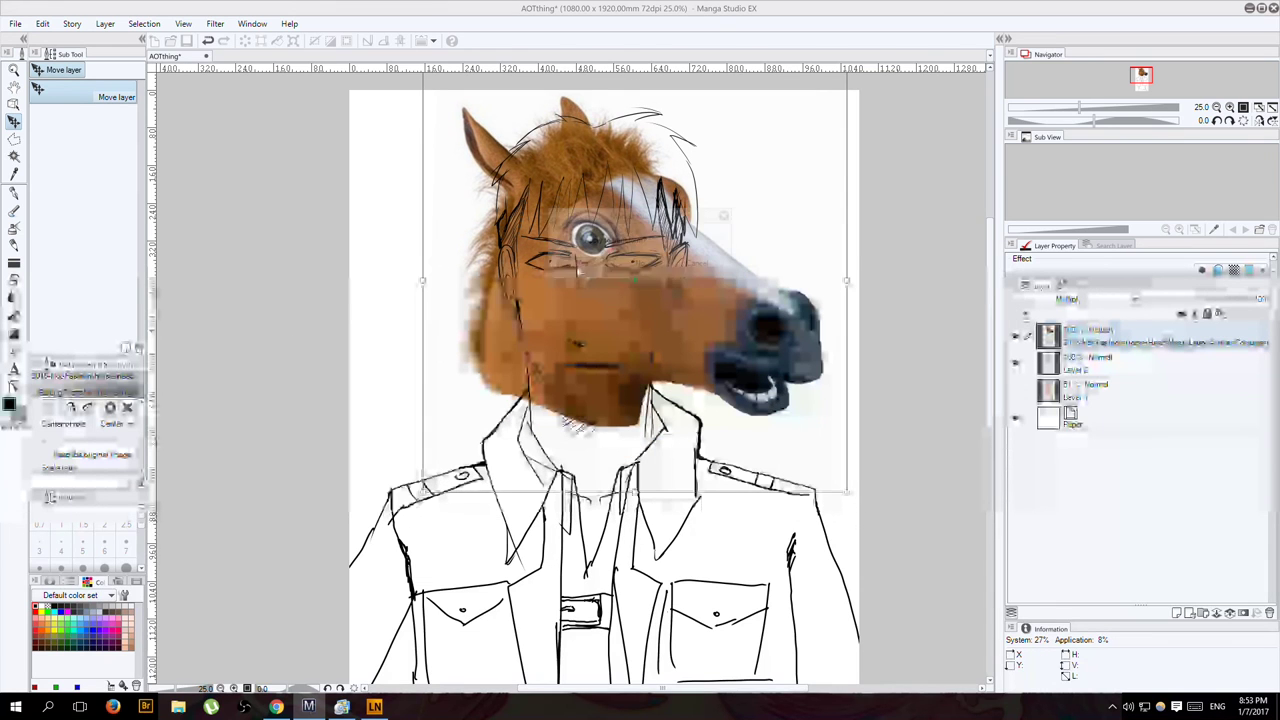